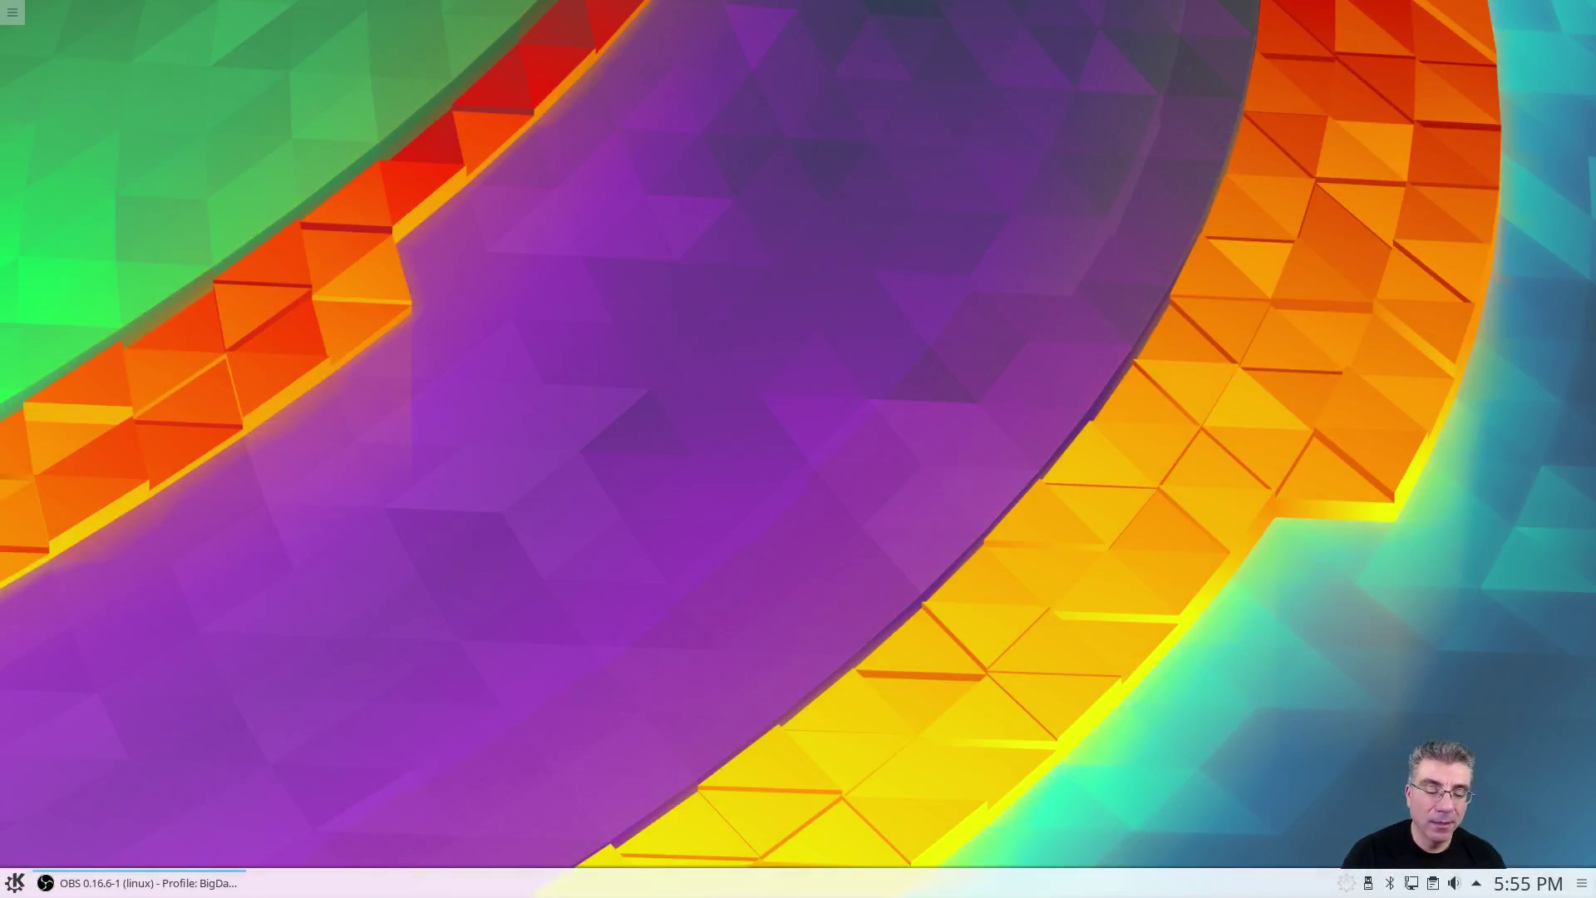
Search 'ab' in the launcher to show About System: Plasma 5.8.5, 8 cores, 15.7 GiB RAM.
{"action": "left_click", "coordinate": [17, 883]}
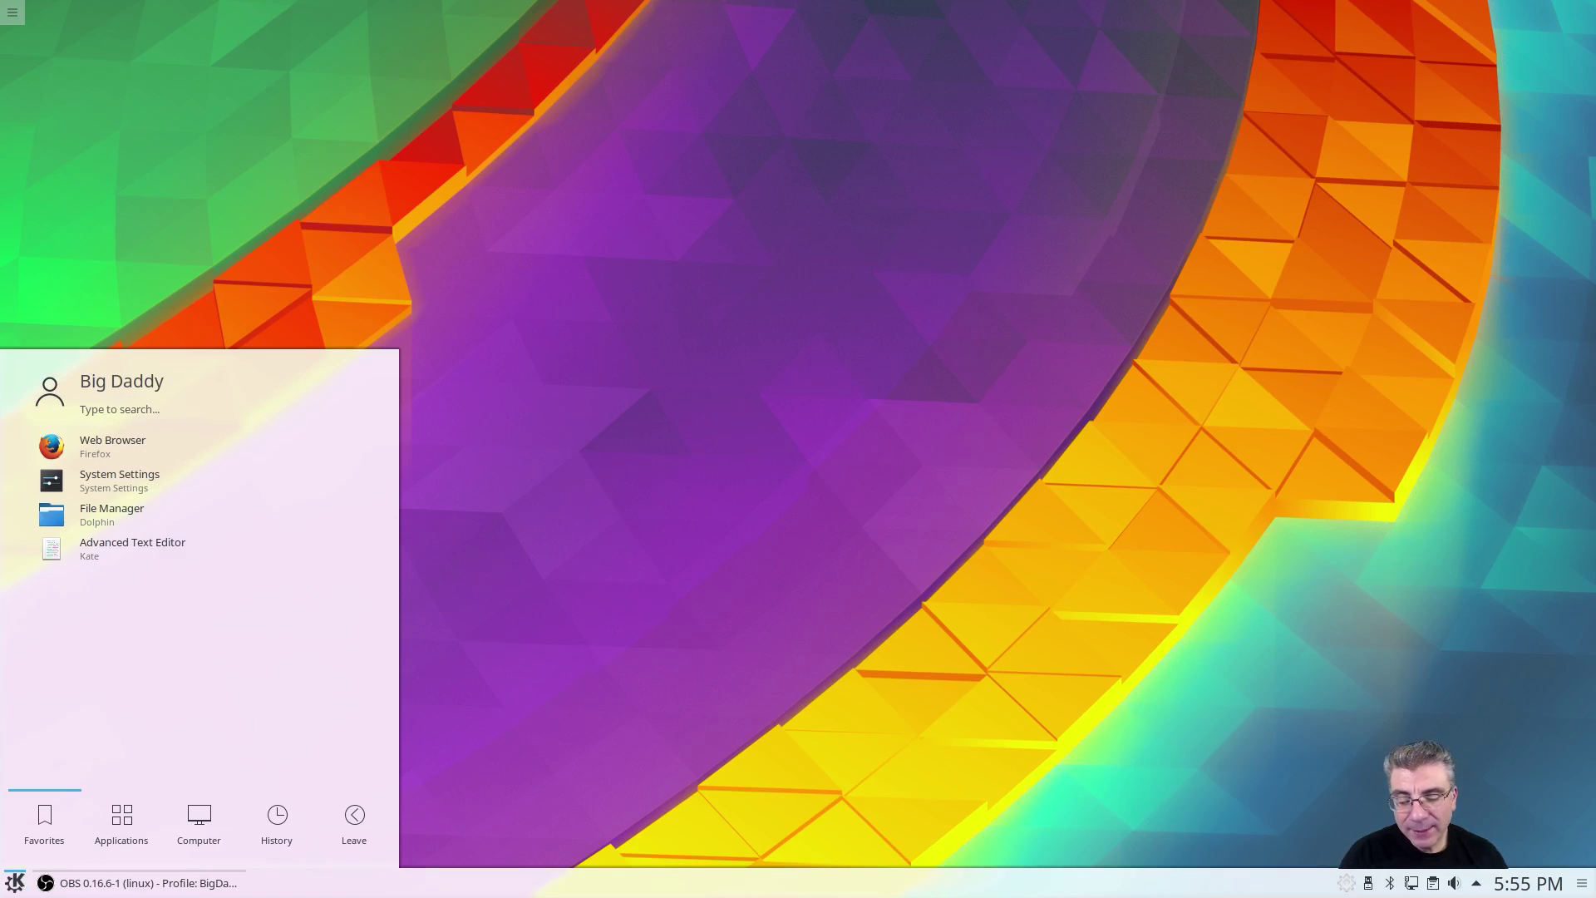
{"action": "type", "text": "abo"}
{"action": "key", "text": "Return"}
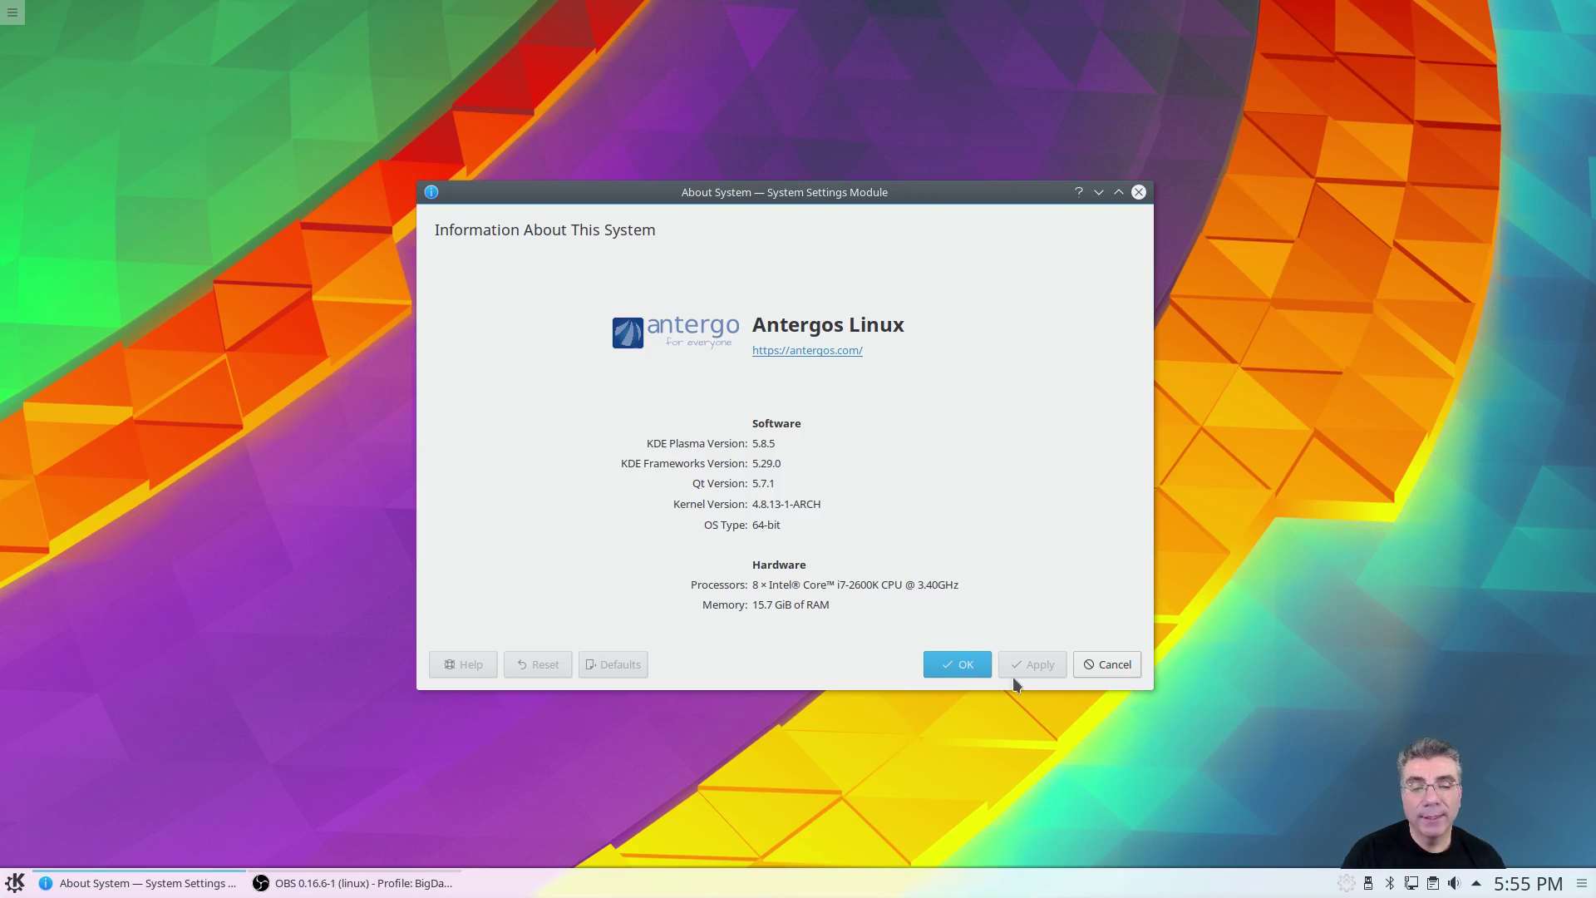
Dismiss About System, run htop from the launcher search, then move and close its Konsole window.
{"action": "left_click", "coordinate": [1102, 664]}
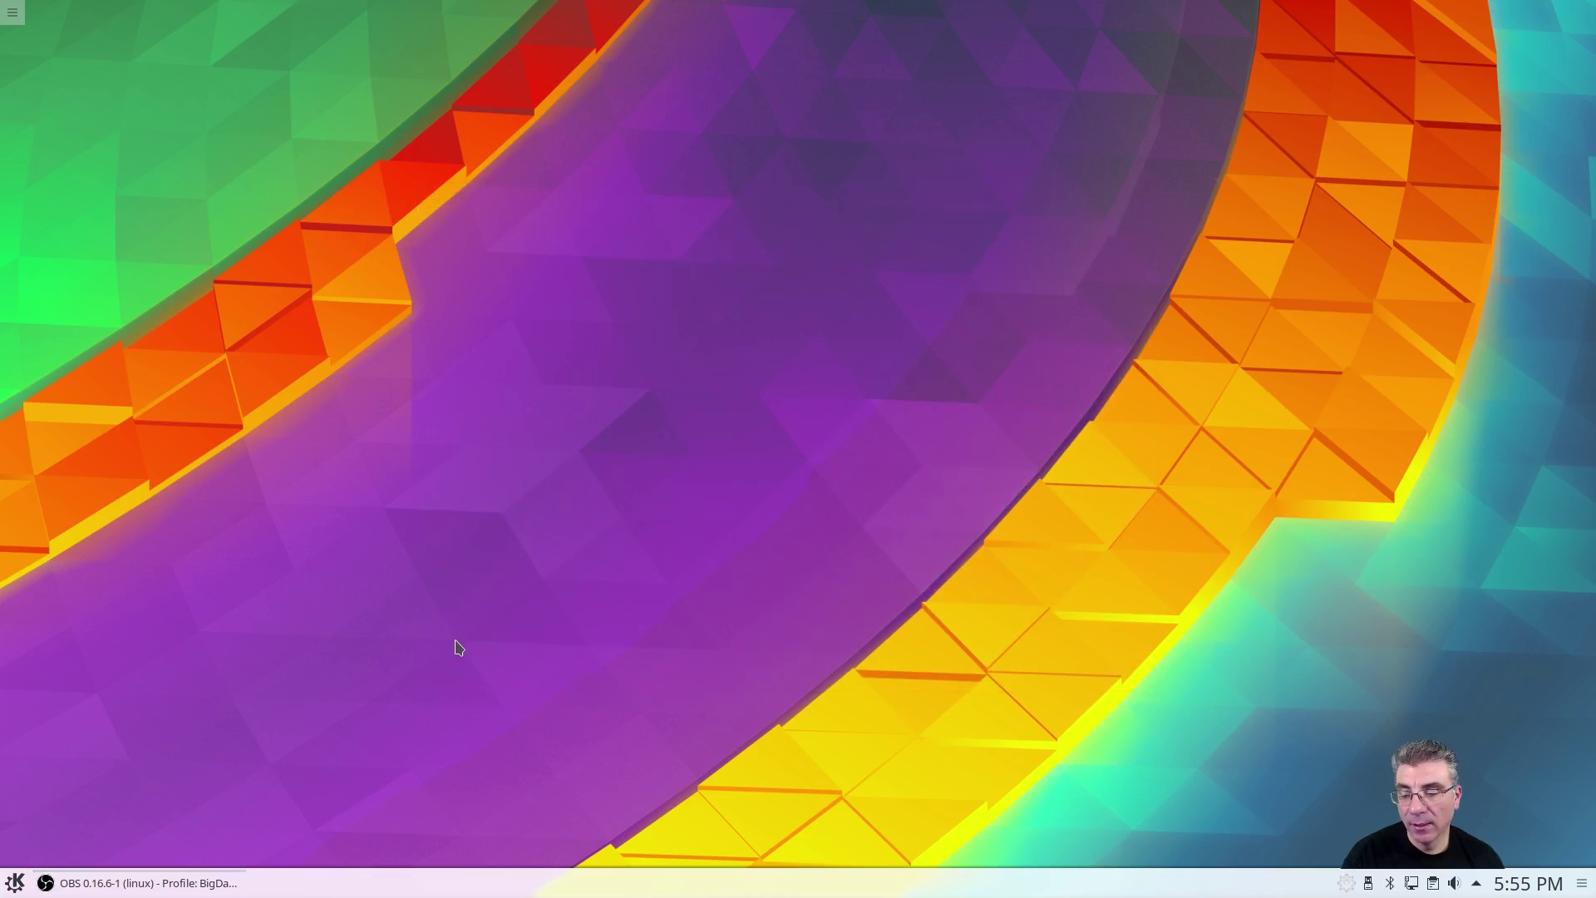
{"action": "left_click", "coordinate": [18, 881]}
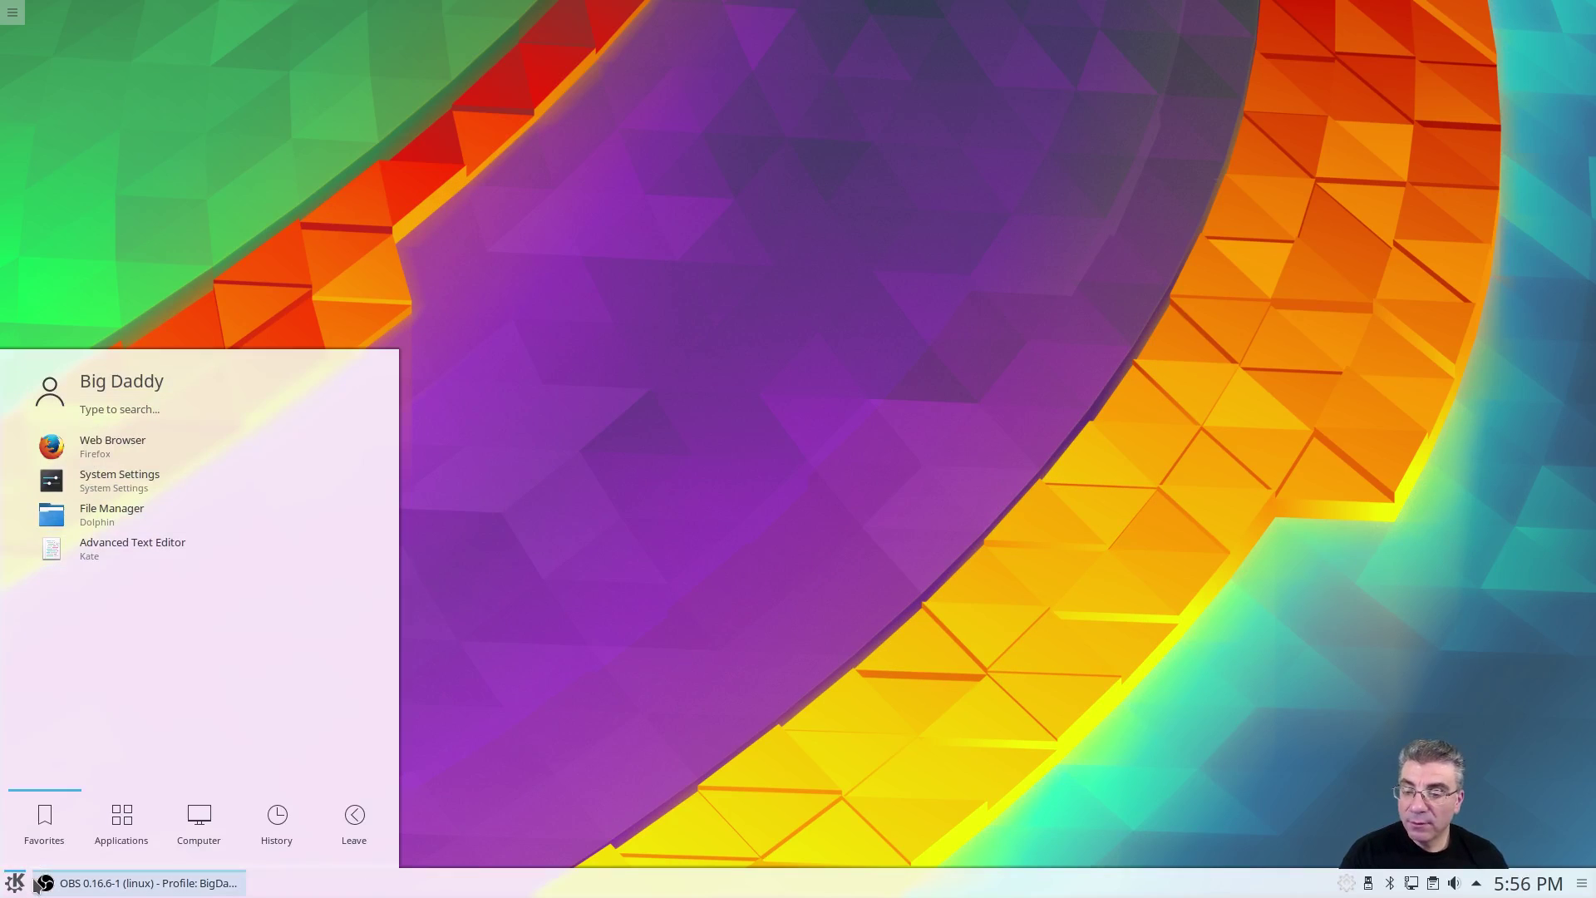
{"action": "mouse_move", "coordinate": [37, 885]}
{"action": "type", "text": "htp"}
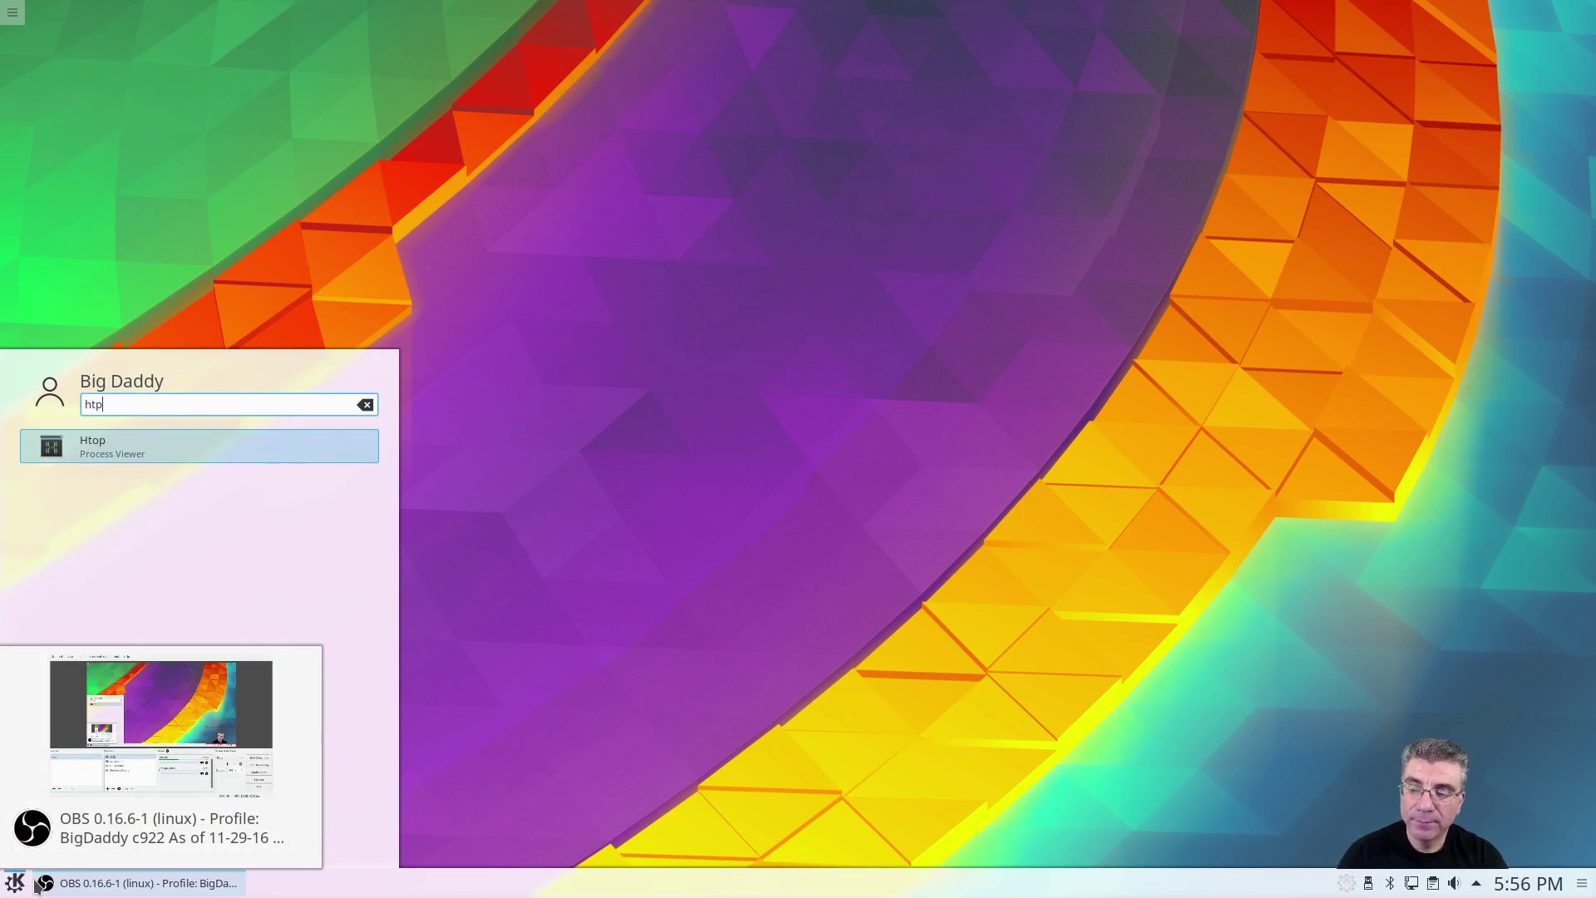
{"action": "key", "text": "BackSpace"}
{"action": "type", "text": "op"}
{"action": "key", "text": "Return"}
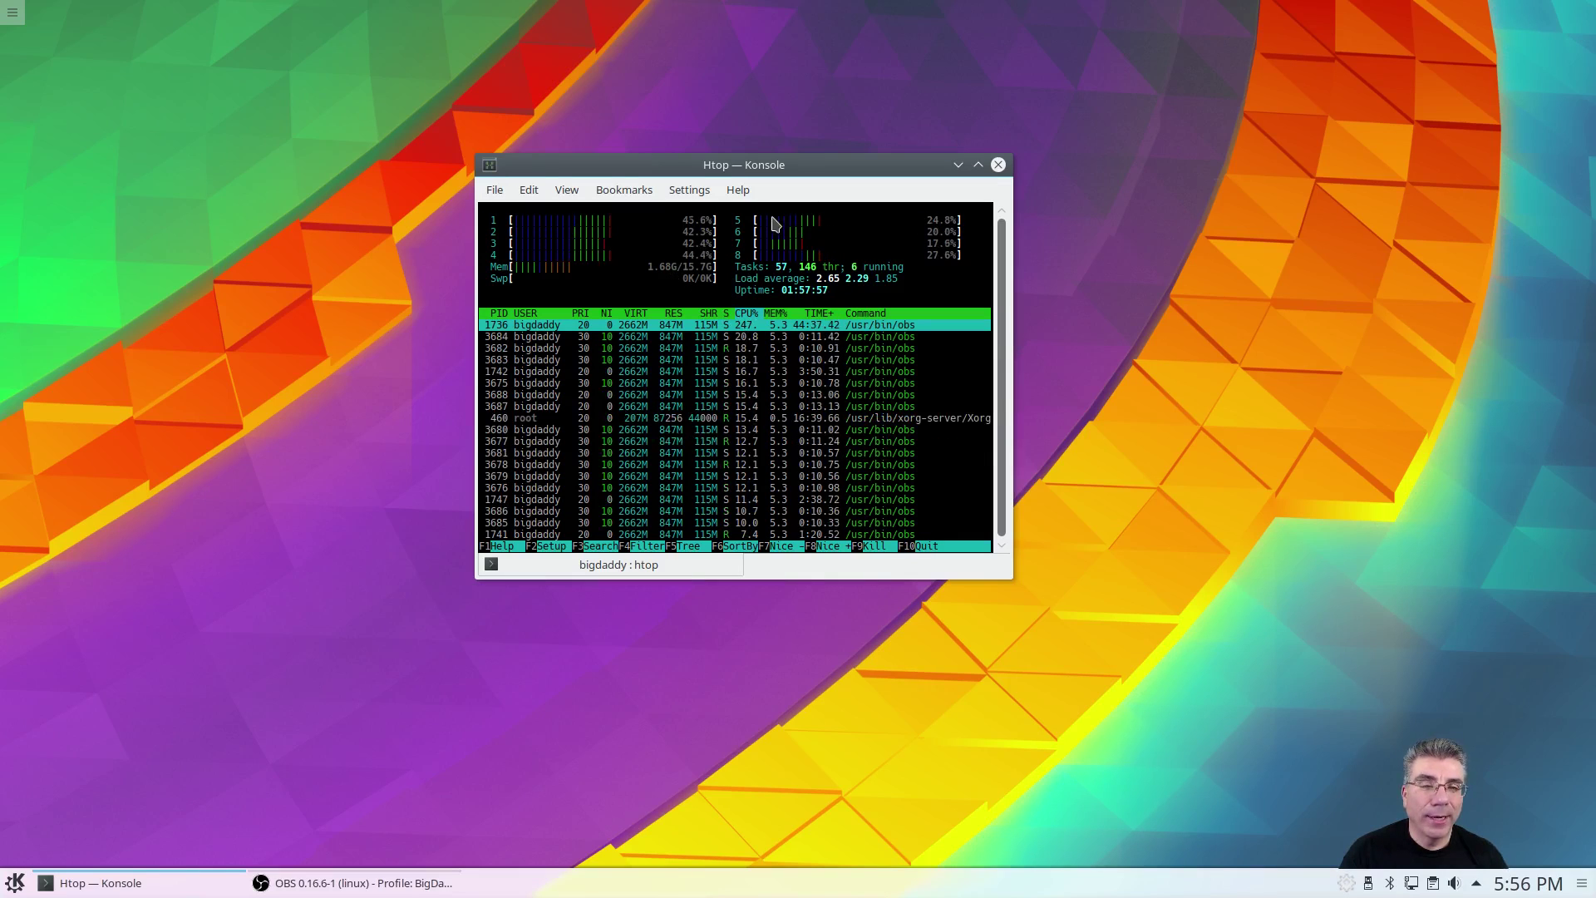
{"action": "left_click_drag", "start_coordinate": [771, 167], "coordinate": [742, 215]}
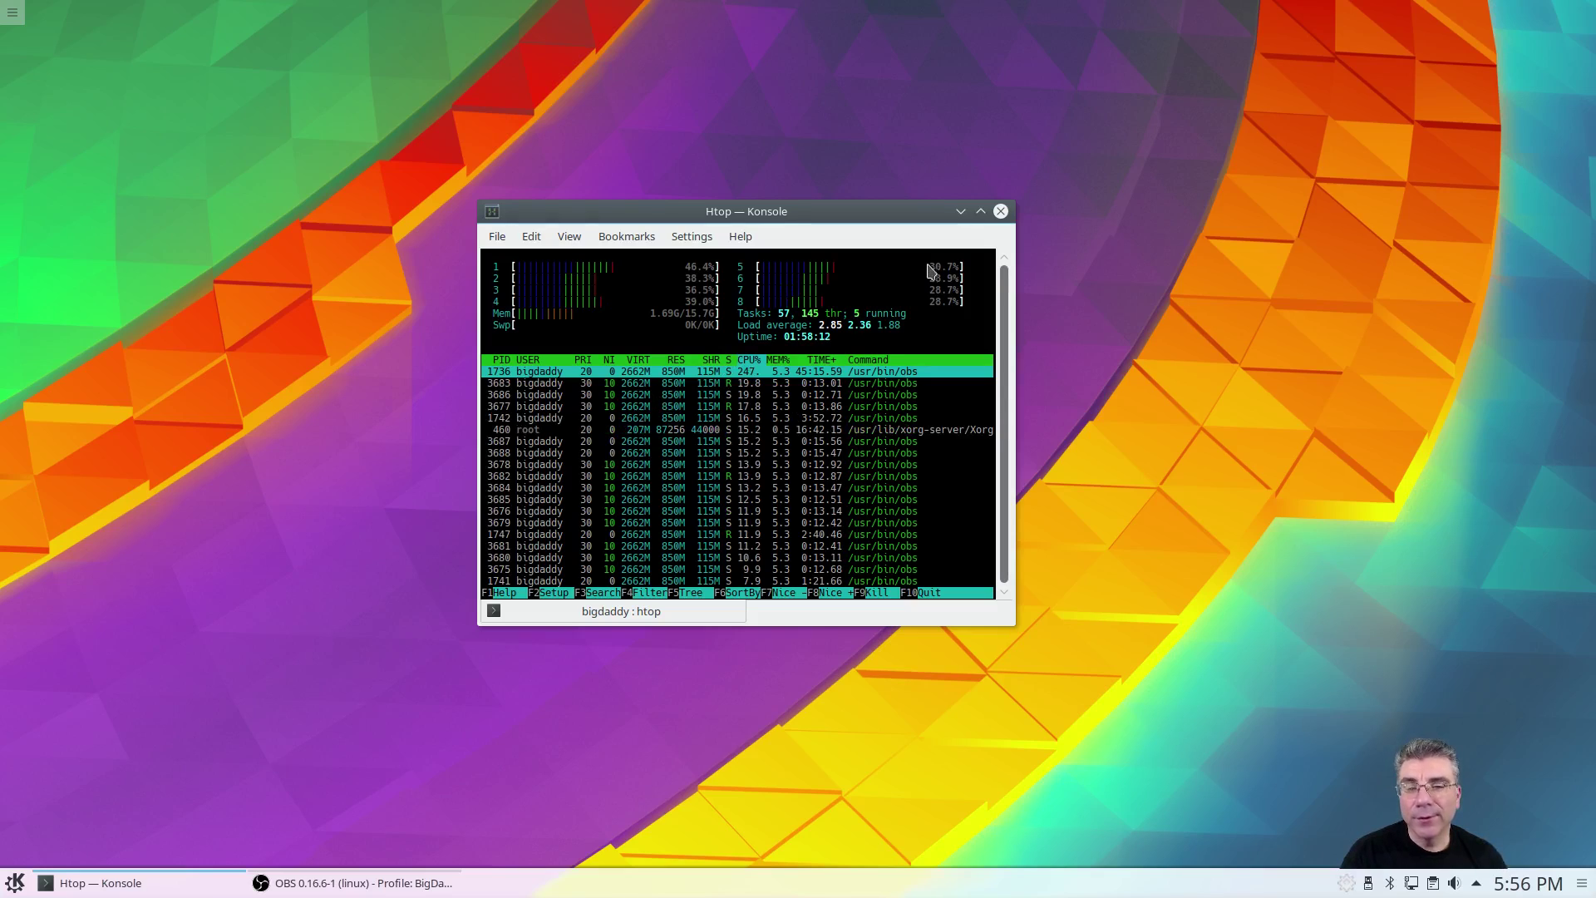
{"action": "left_click", "coordinate": [1001, 212]}
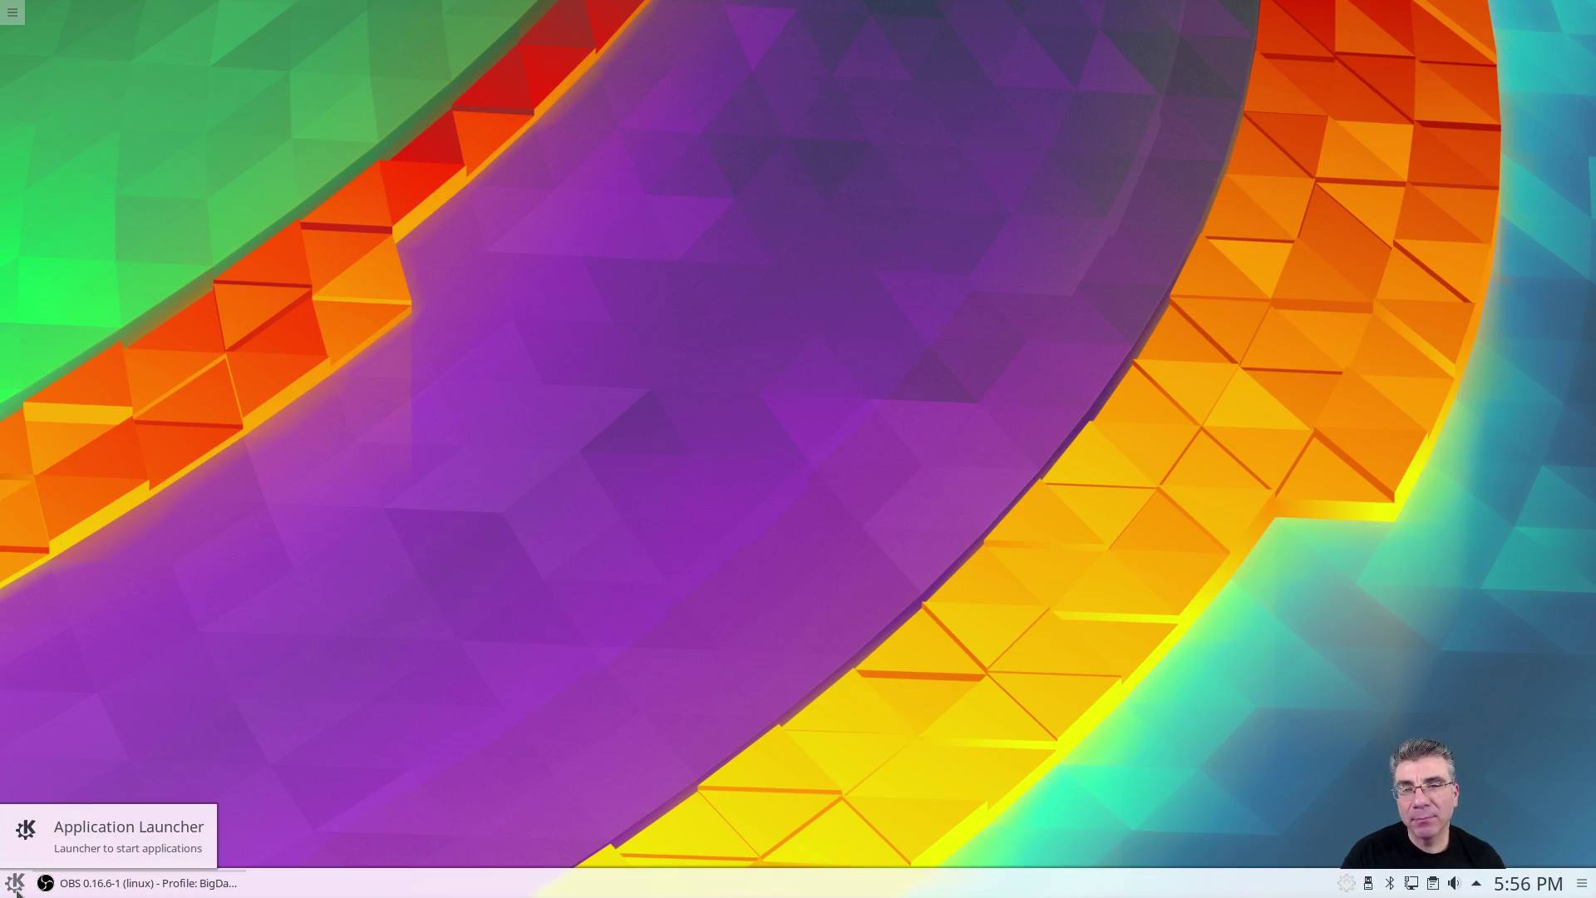
Pick Application Menu from the K launcher's Alternative Widgets list.
{"action": "left_click", "coordinate": [17, 882]}
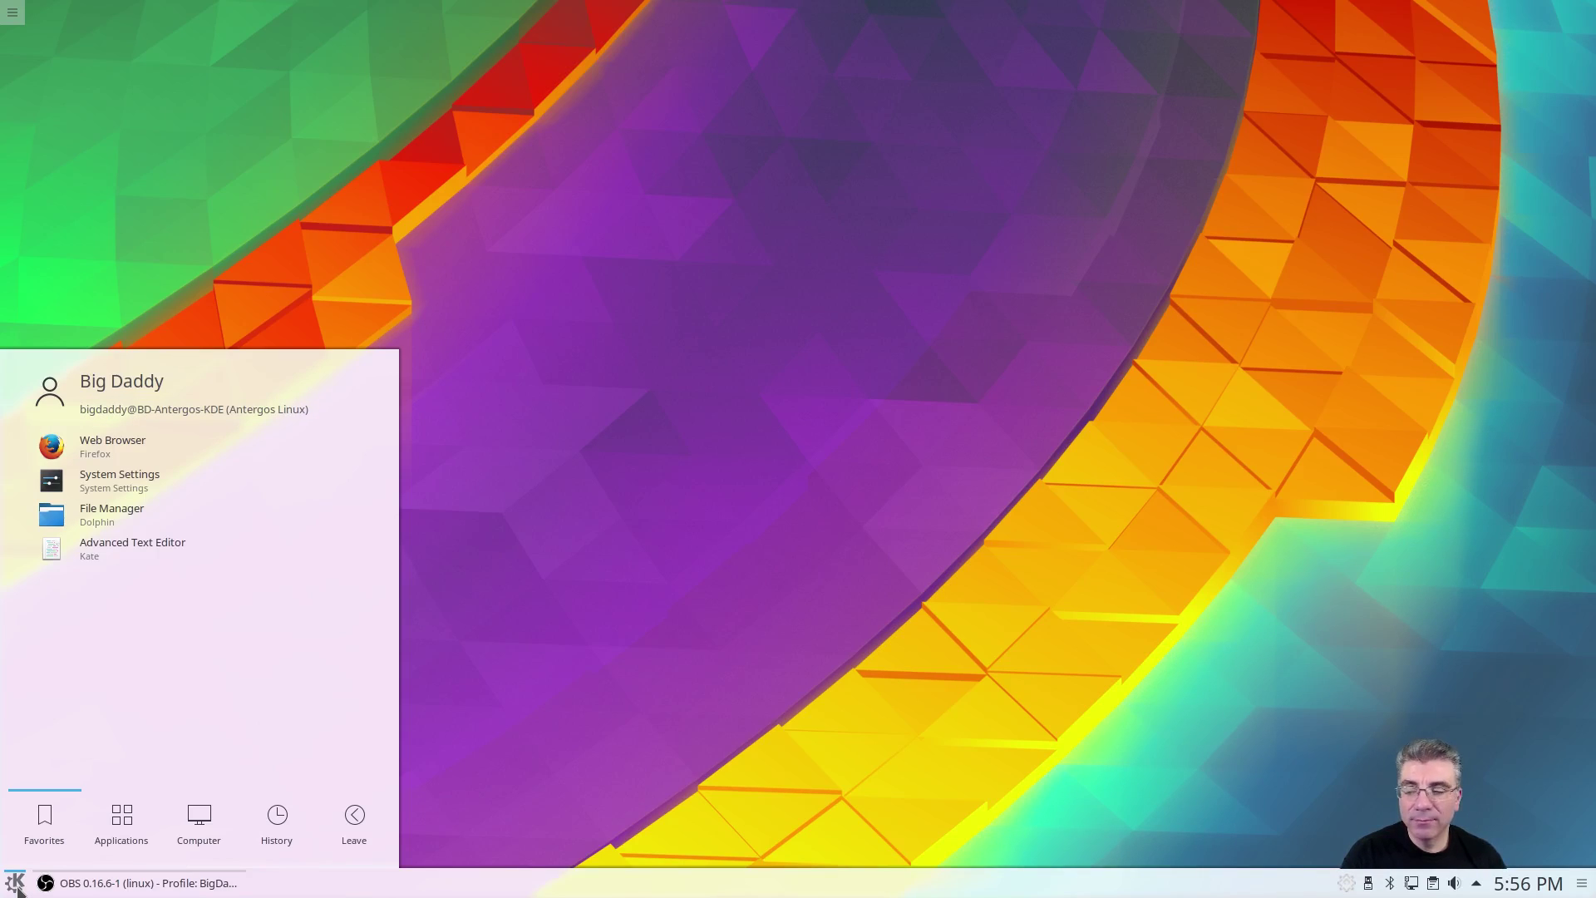
{"action": "right_click", "coordinate": [16, 888]}
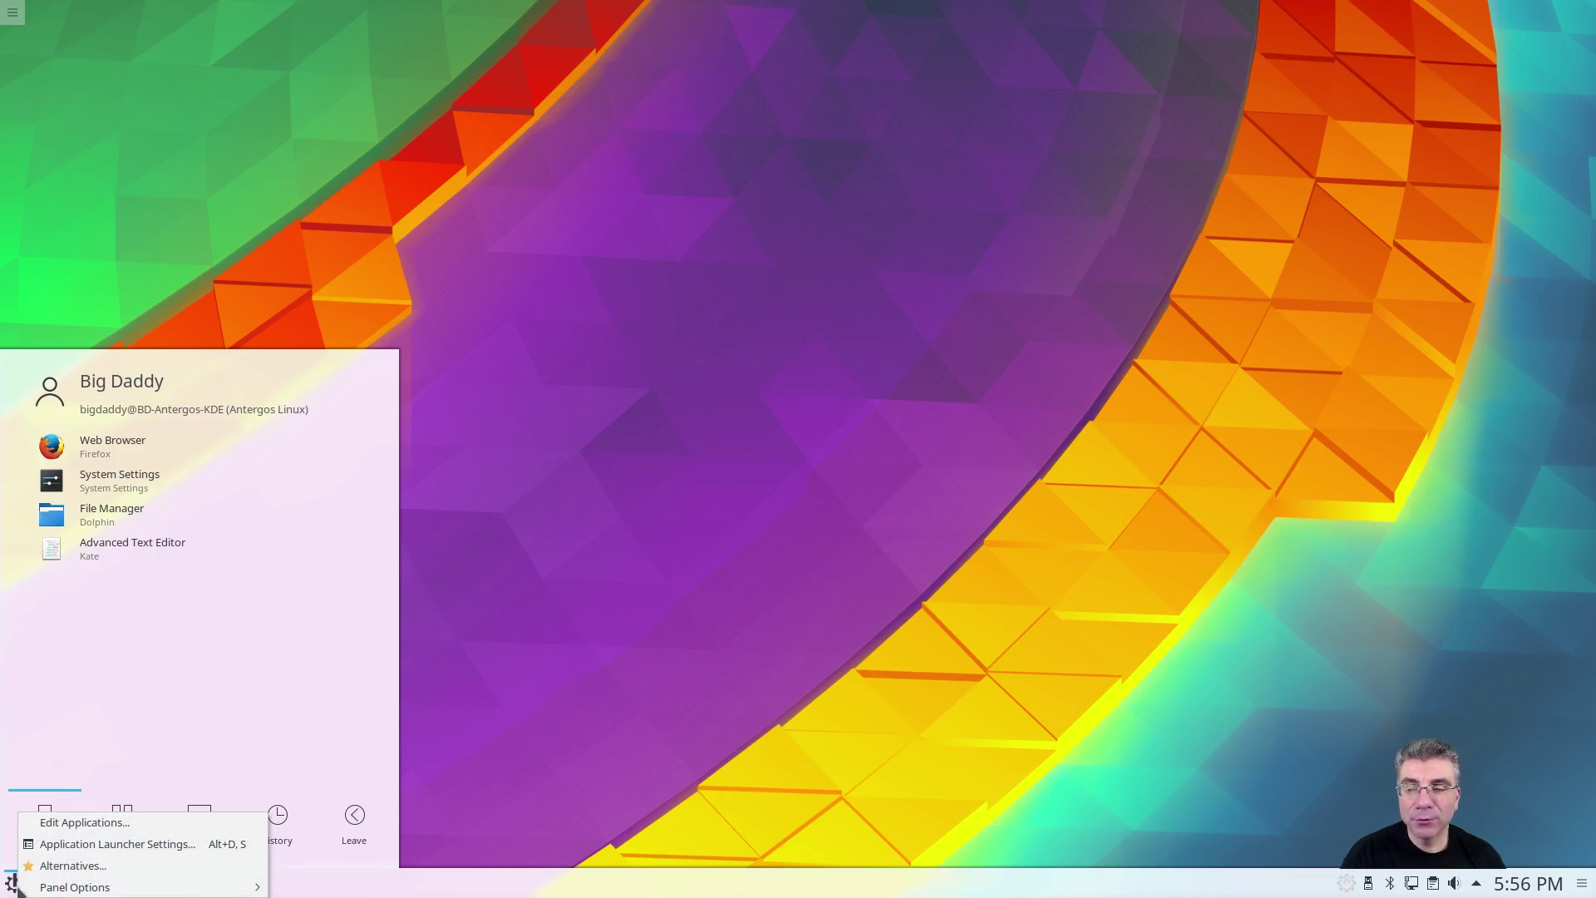
{"action": "left_click", "coordinate": [30, 867]}
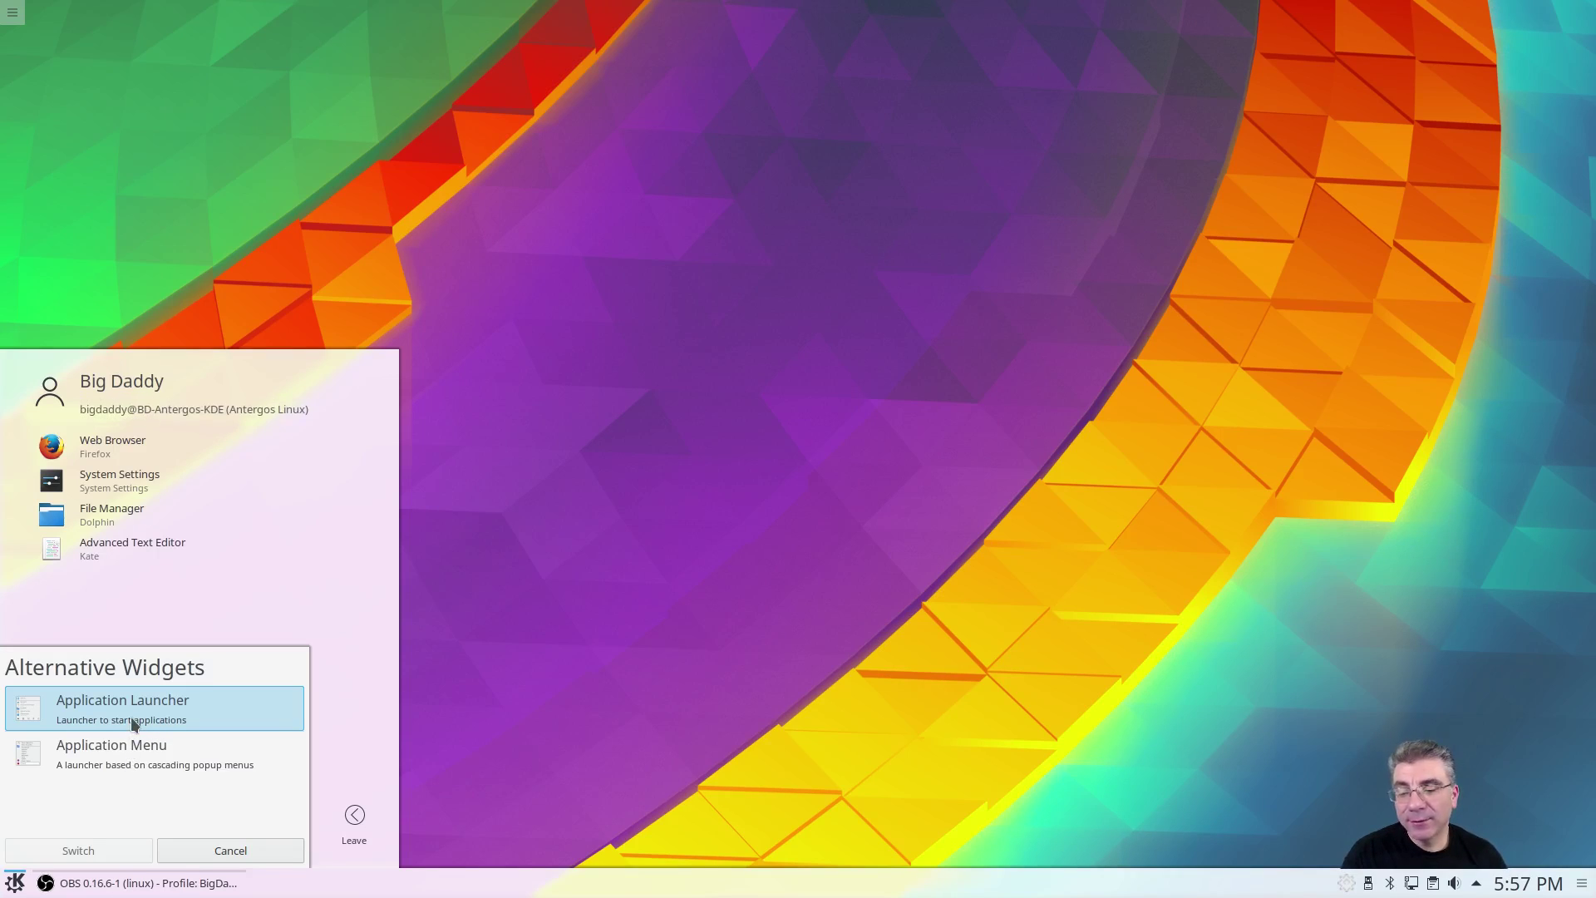
{"action": "left_click", "coordinate": [137, 760]}
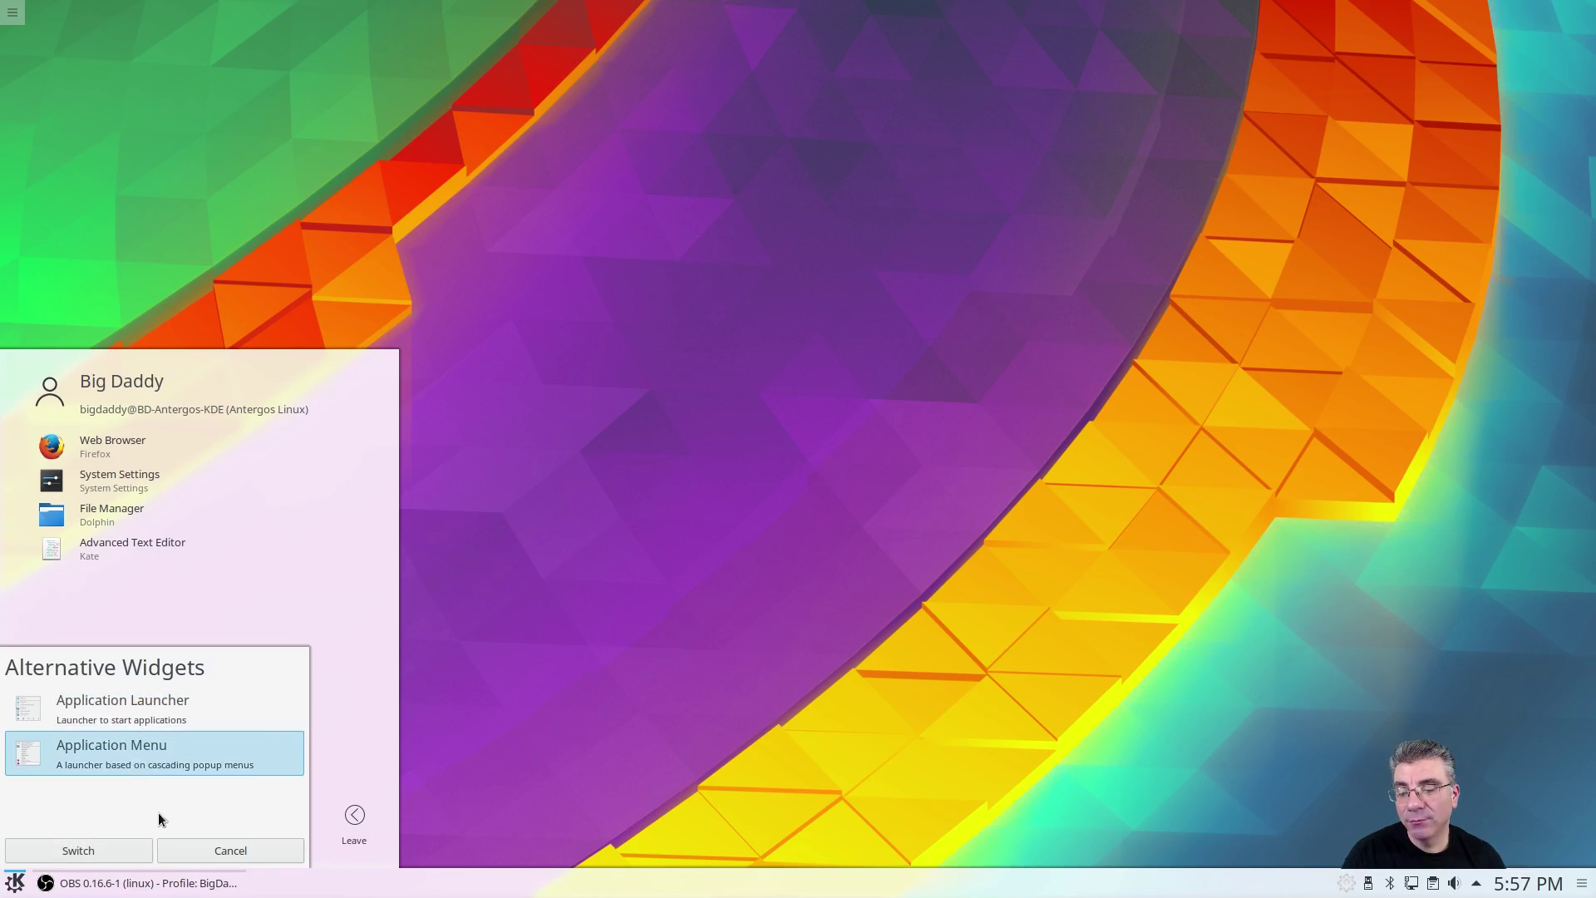
Apply the Application Menu alternative and try out the new cascading menu.
{"action": "left_click", "coordinate": [147, 853]}
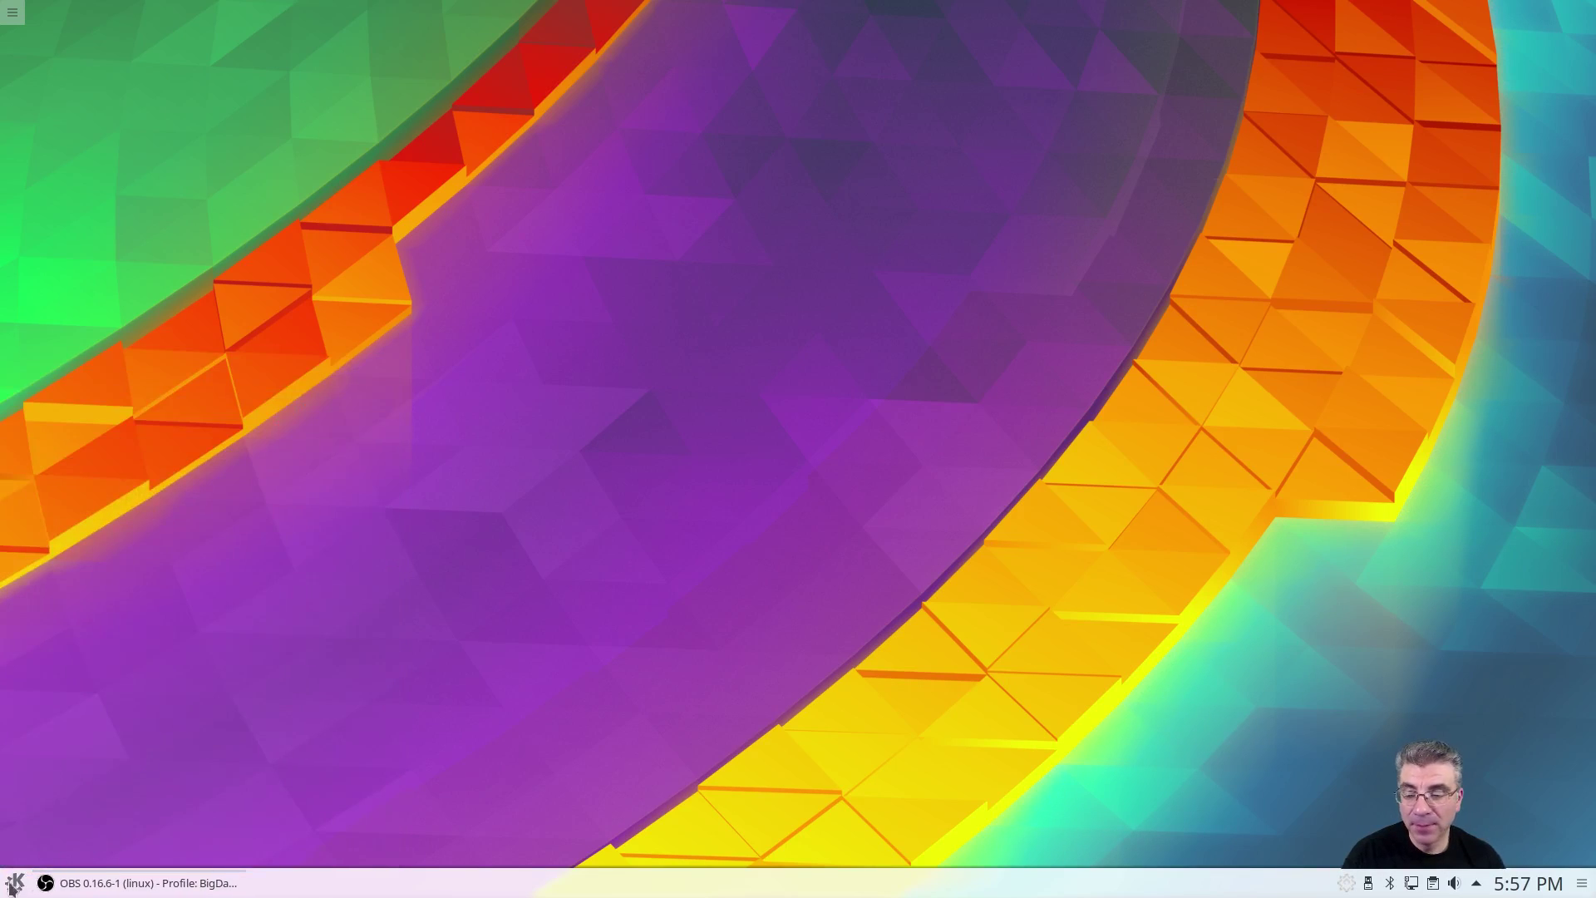
{"action": "left_click", "coordinate": [10, 884]}
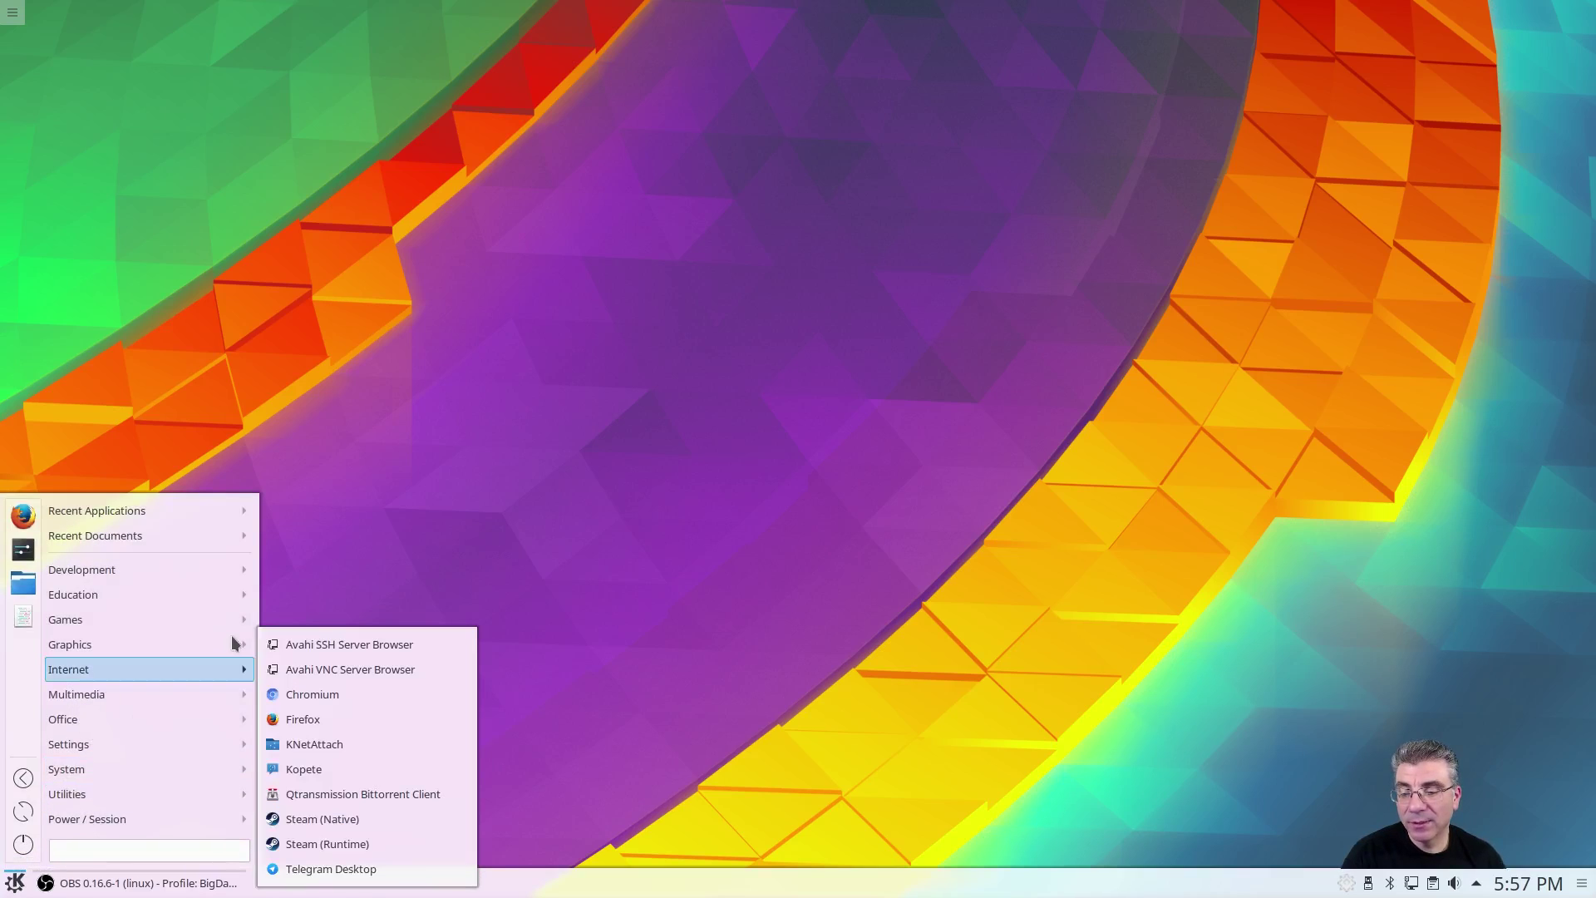
{"action": "mouse_move", "coordinate": [100, 619]}
{"action": "left_click", "coordinate": [482, 344]}
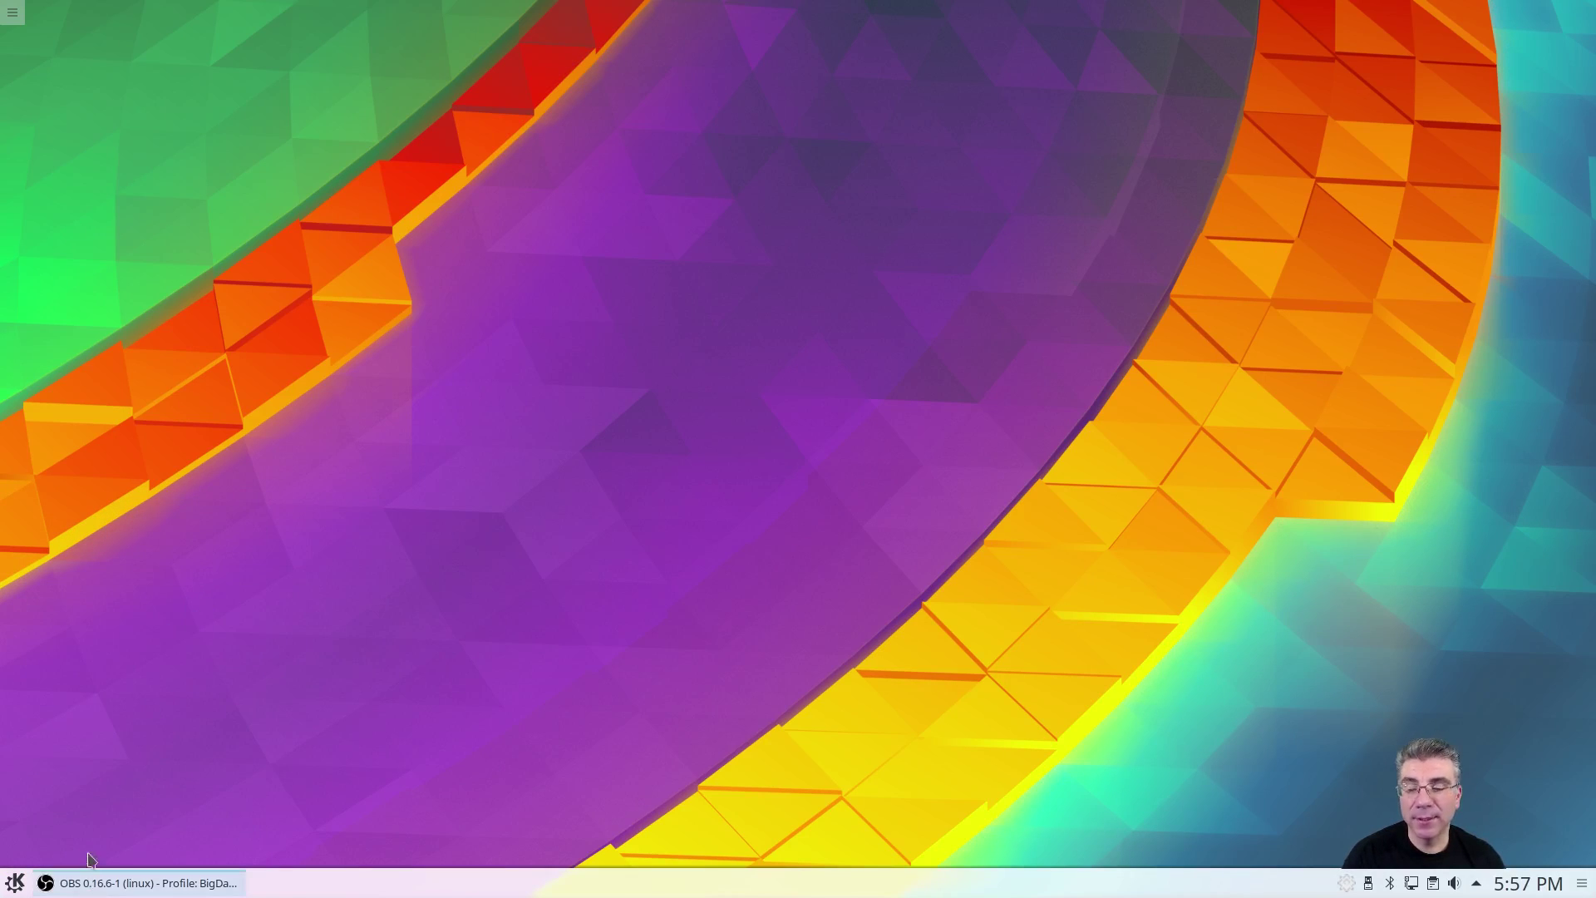
Browse the Games, Graphics, Internet, Office and Settings category submenus.
{"action": "left_click", "coordinate": [20, 886]}
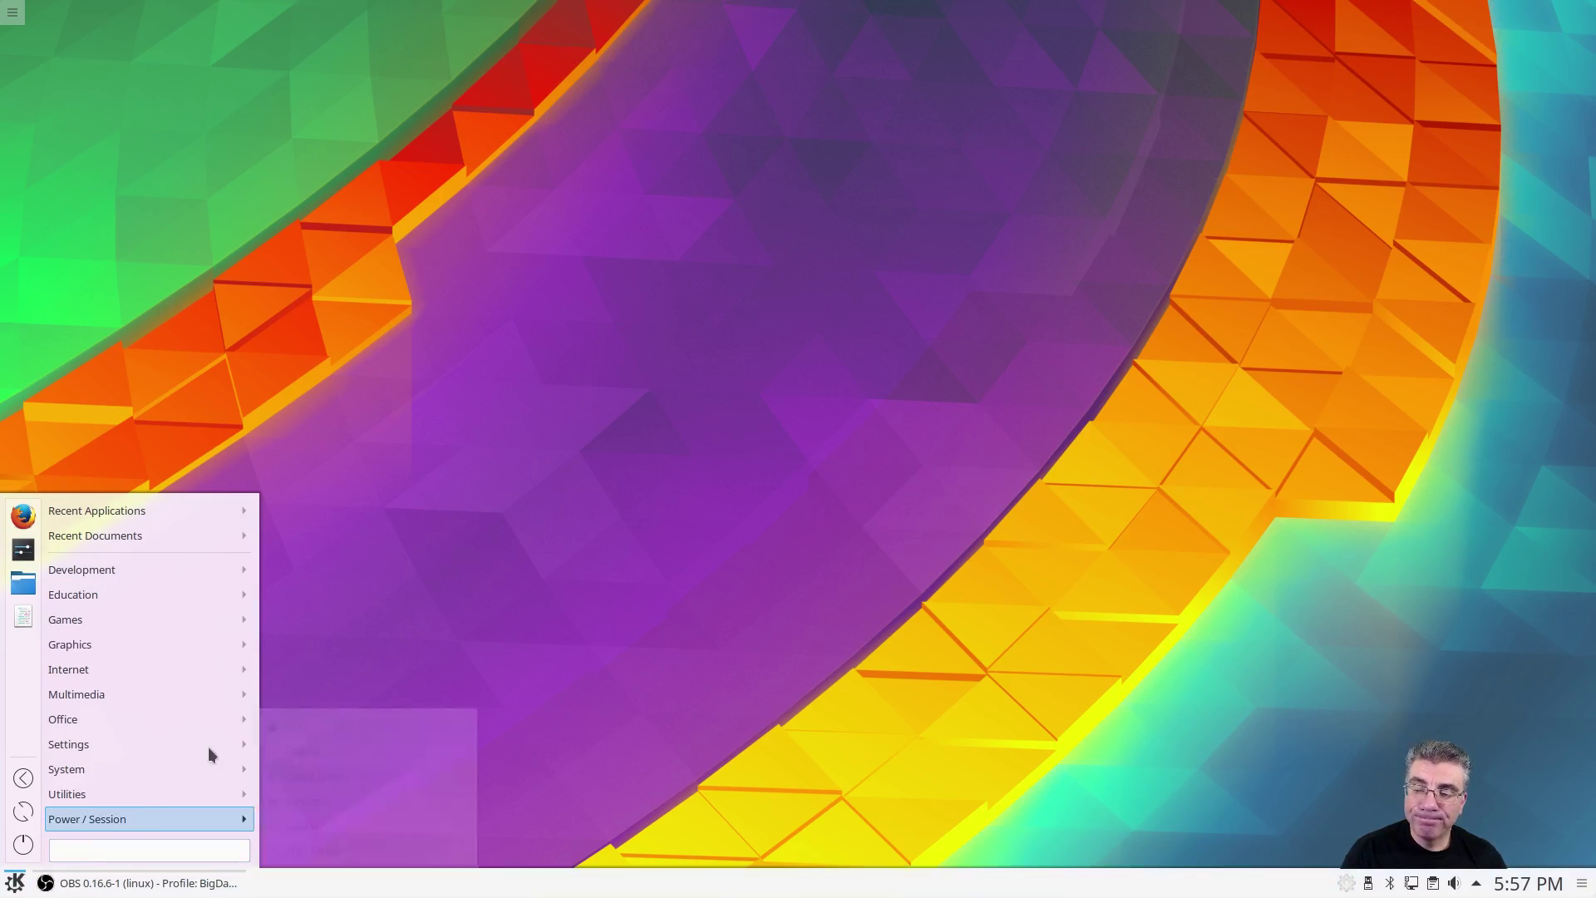
{"action": "mouse_move", "coordinate": [168, 559]}
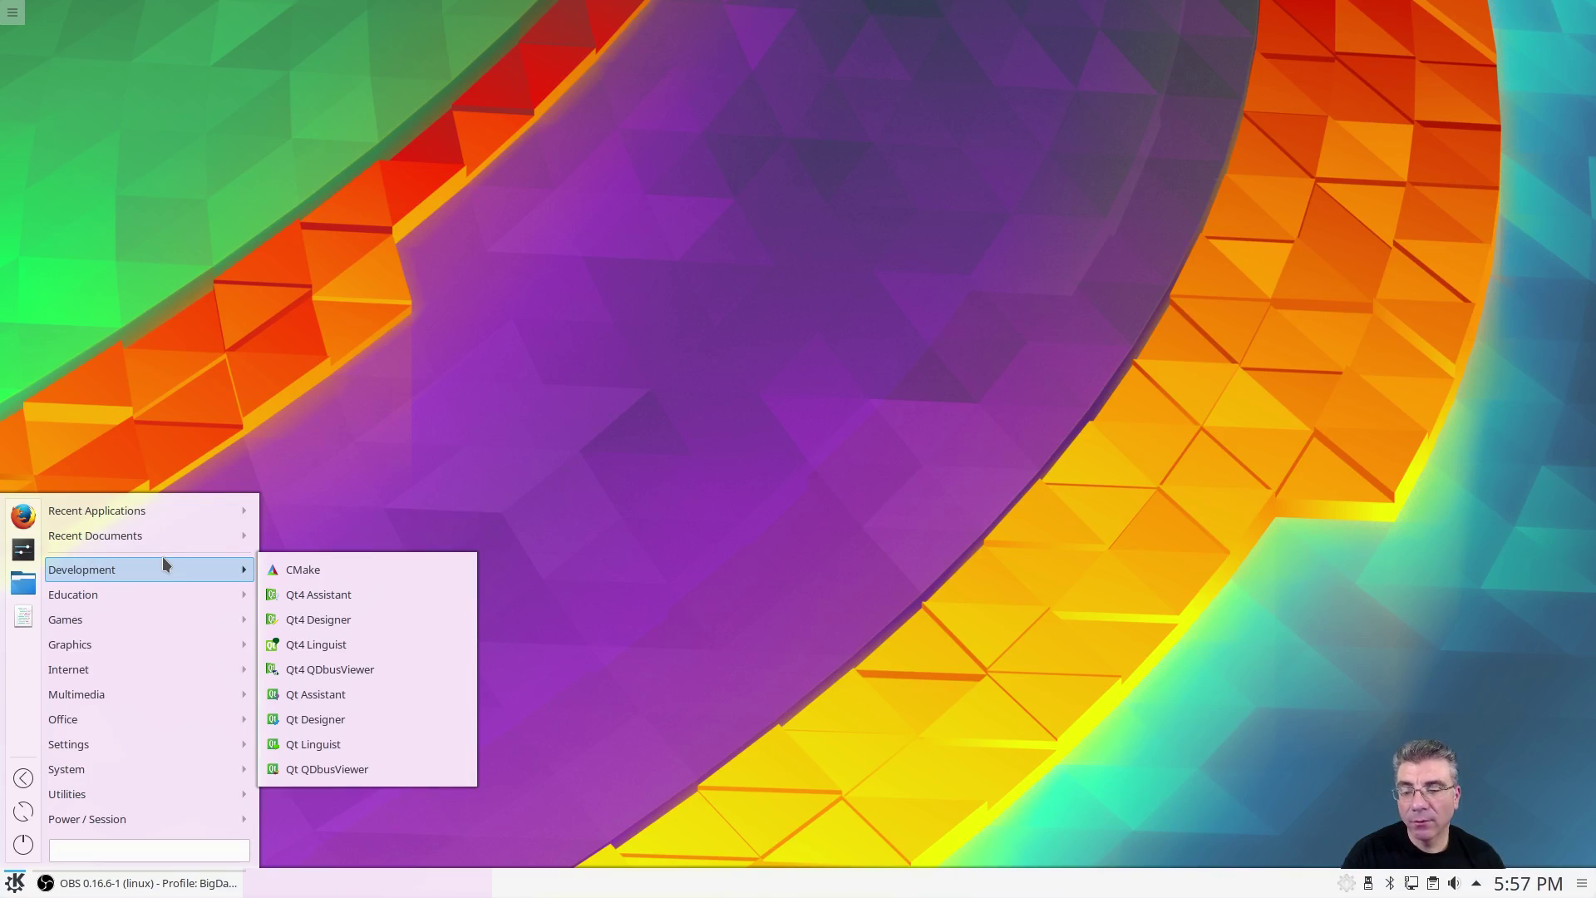
{"action": "mouse_move", "coordinate": [150, 597]}
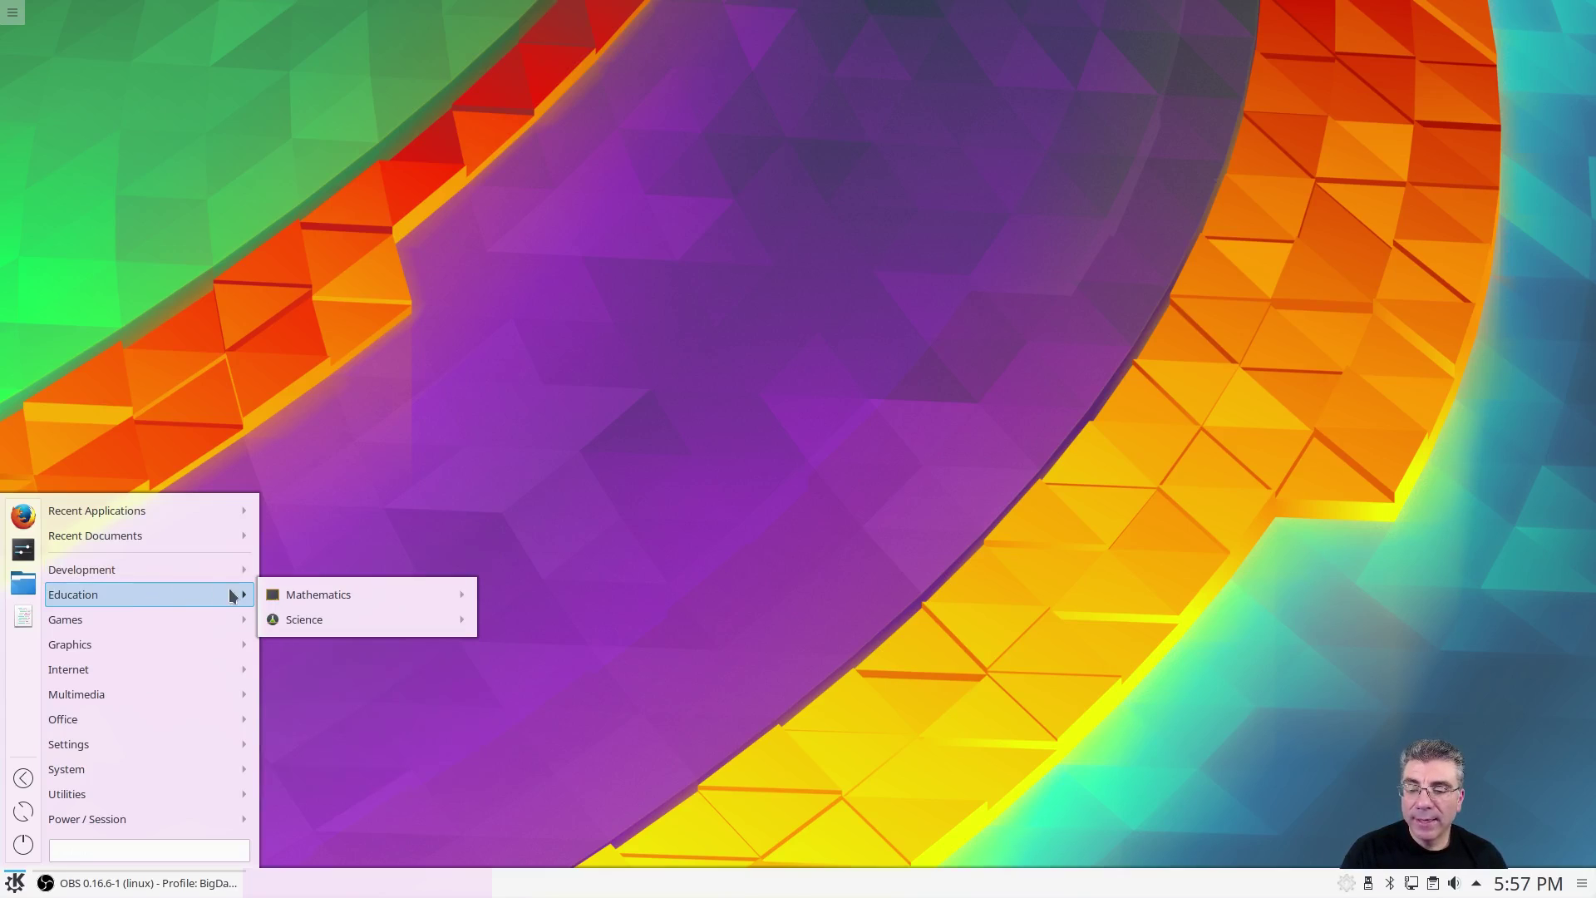
{"action": "mouse_move", "coordinate": [275, 620]}
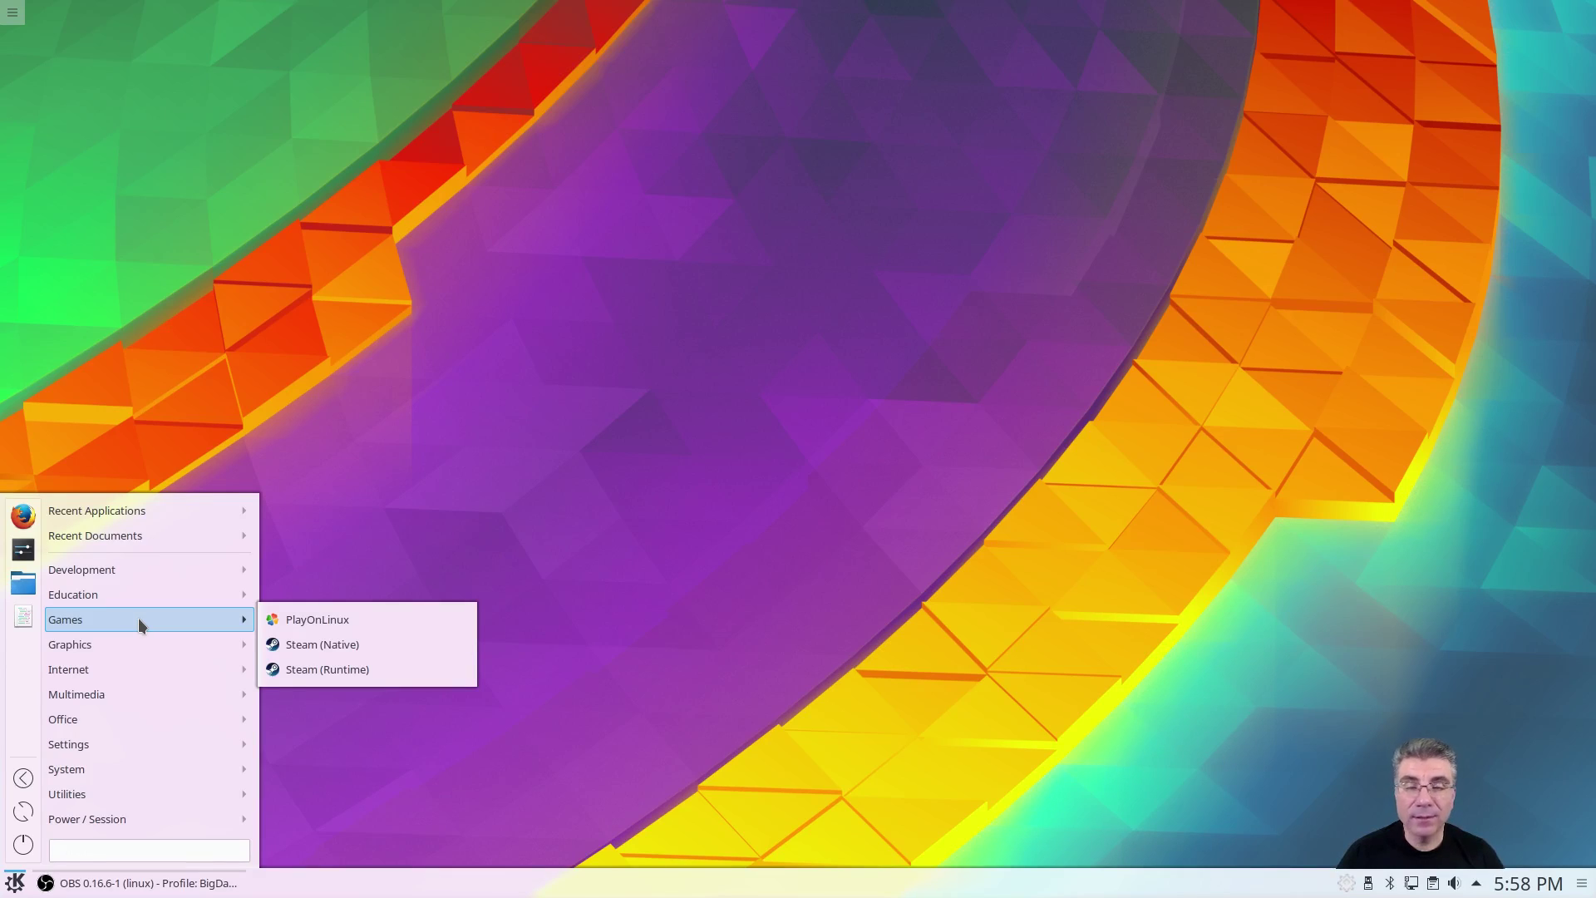
{"action": "mouse_move", "coordinate": [132, 643]}
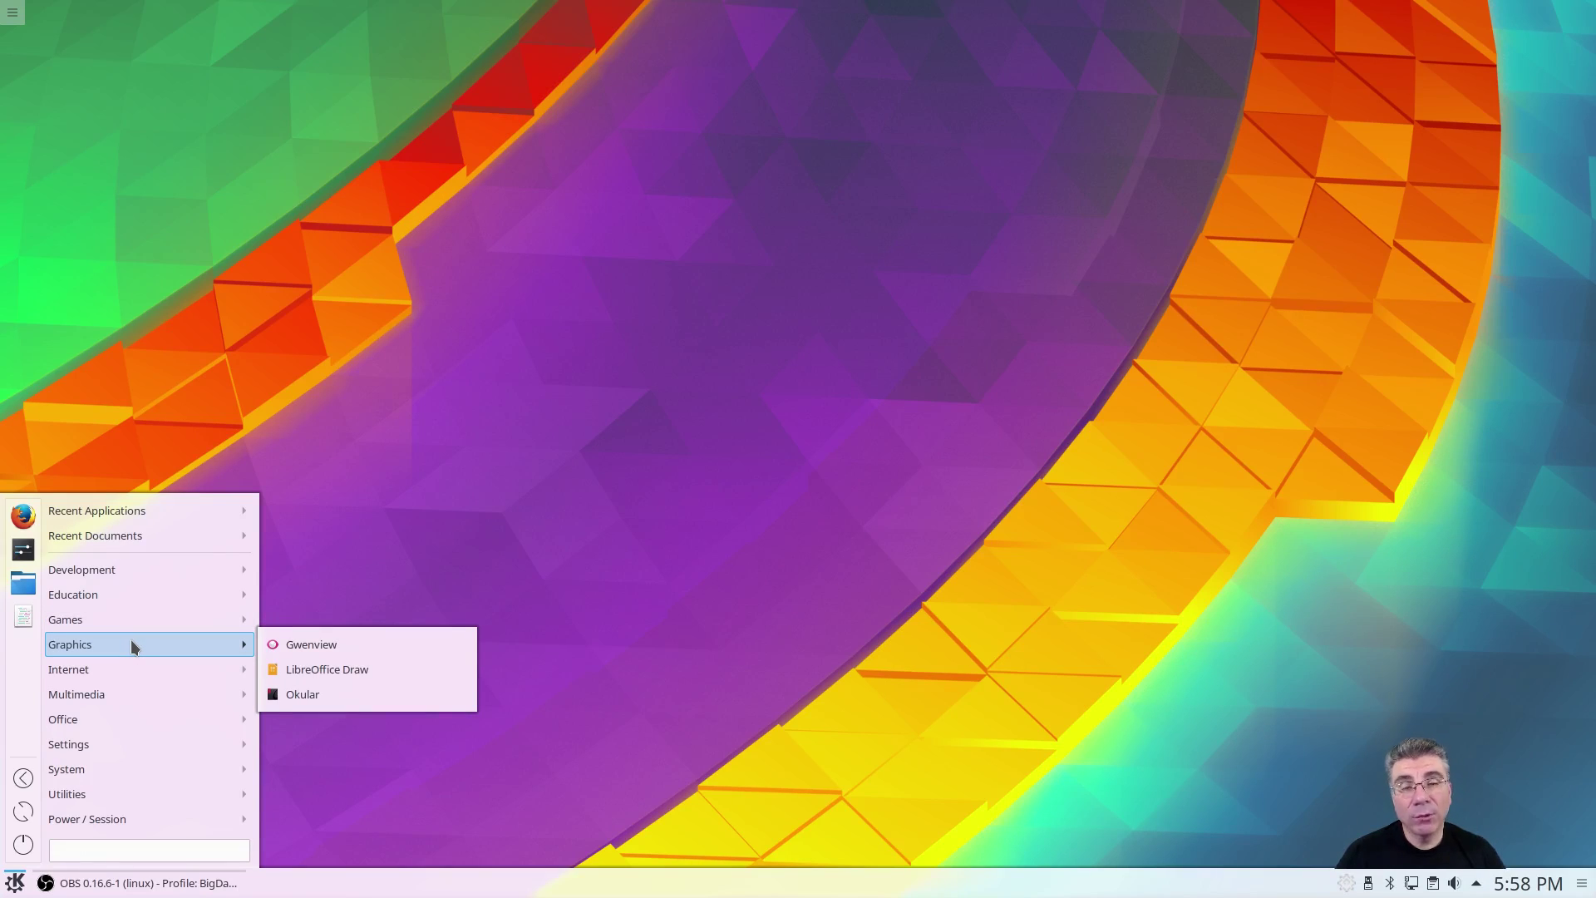
{"action": "mouse_move", "coordinate": [120, 671]}
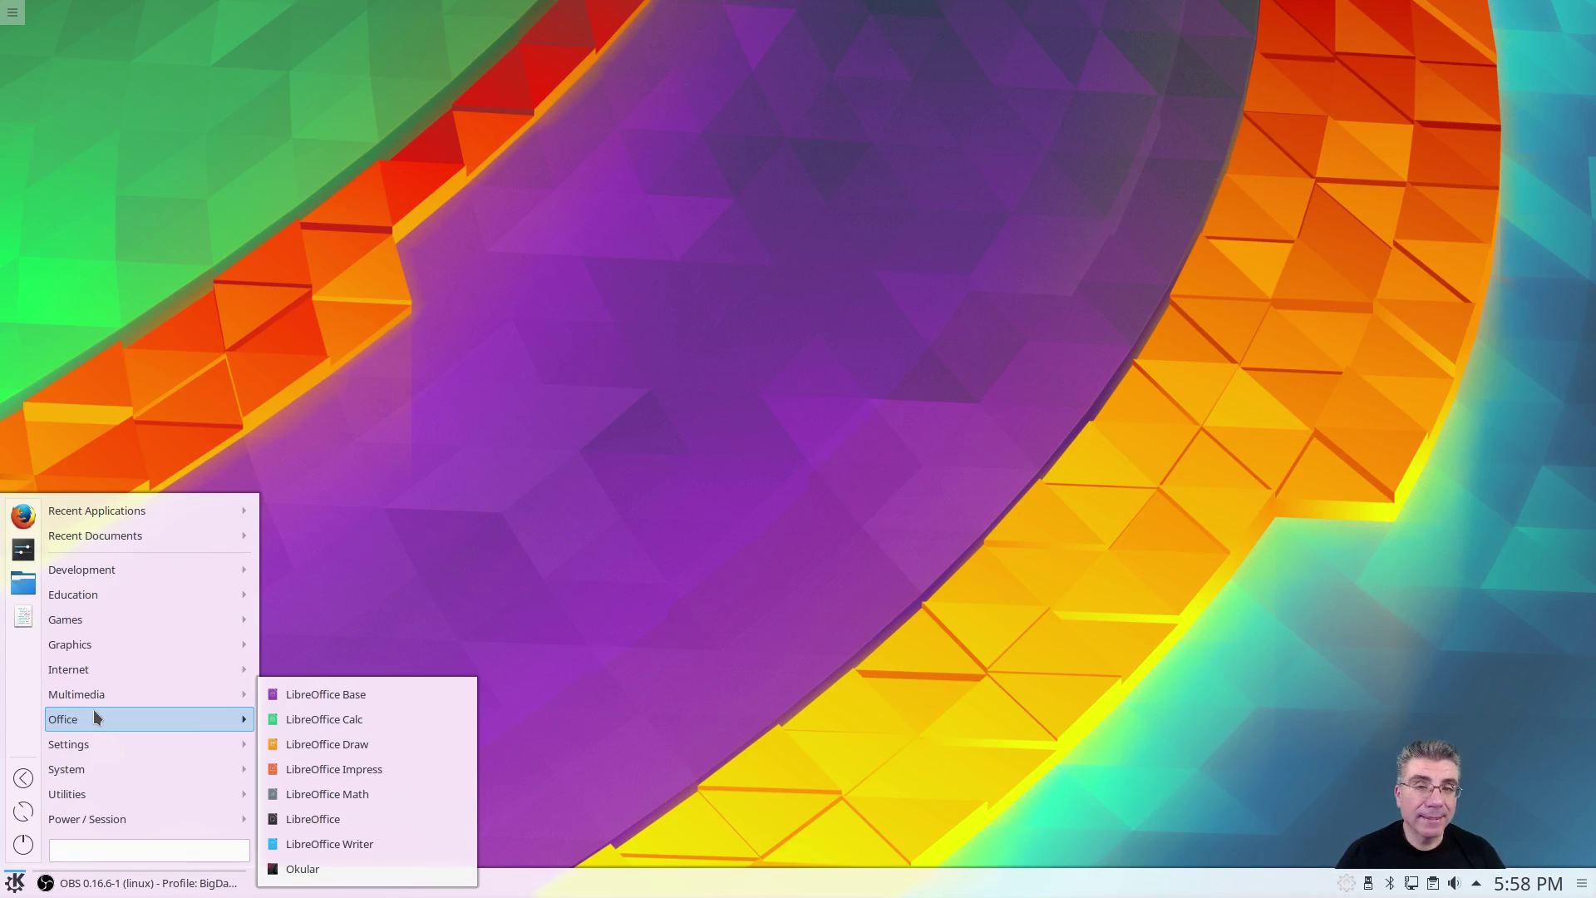
{"action": "mouse_move", "coordinate": [90, 746]}
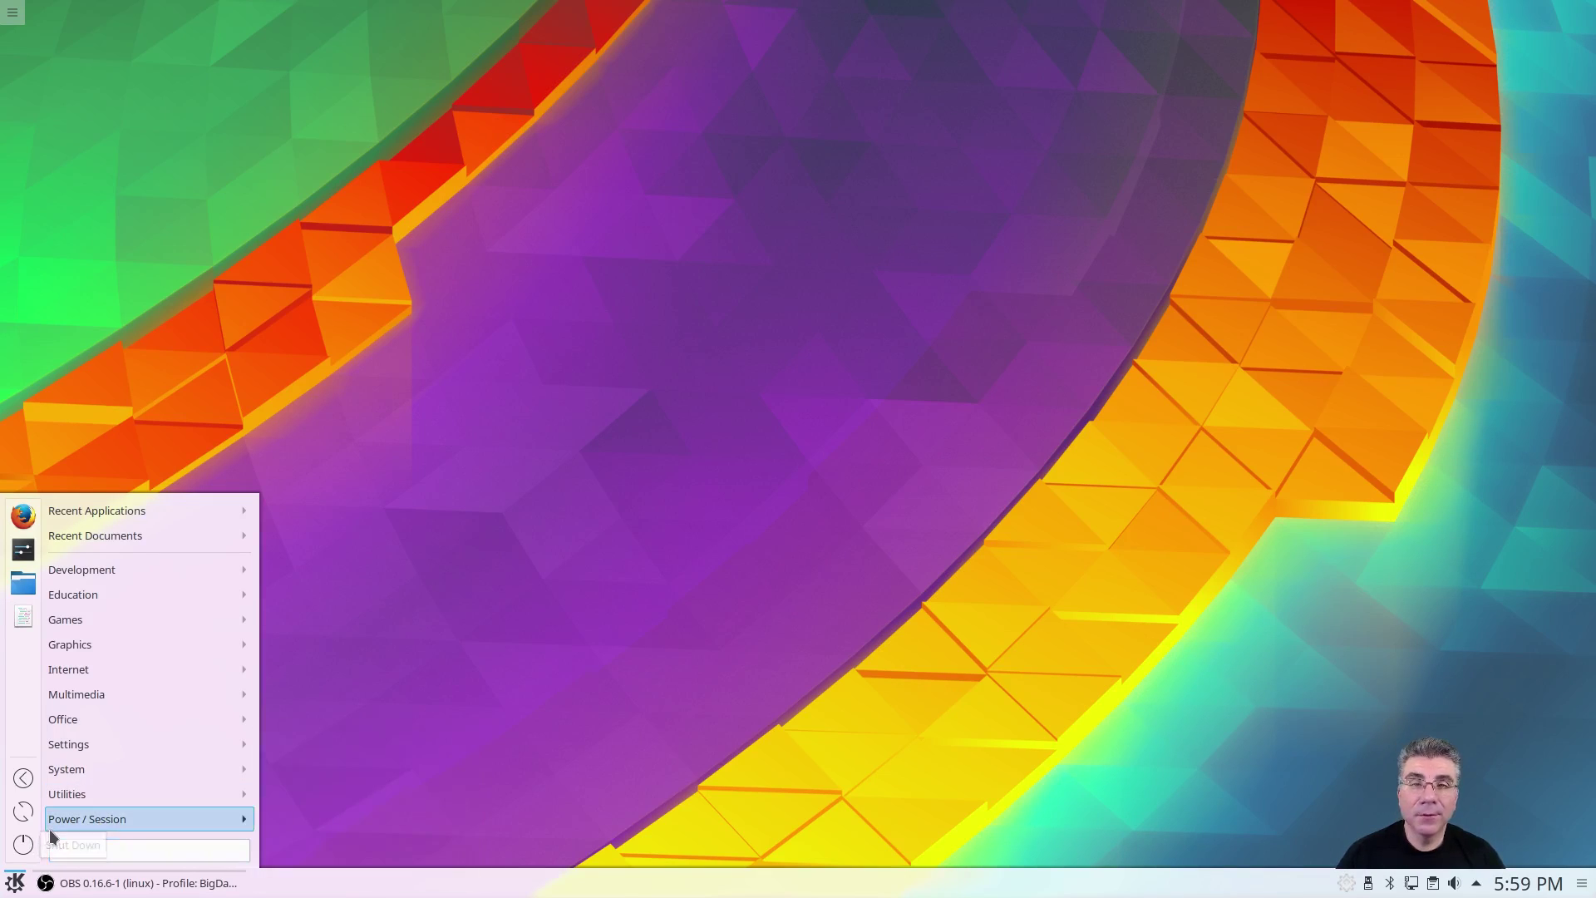
{"action": "left_click", "coordinate": [314, 406]}
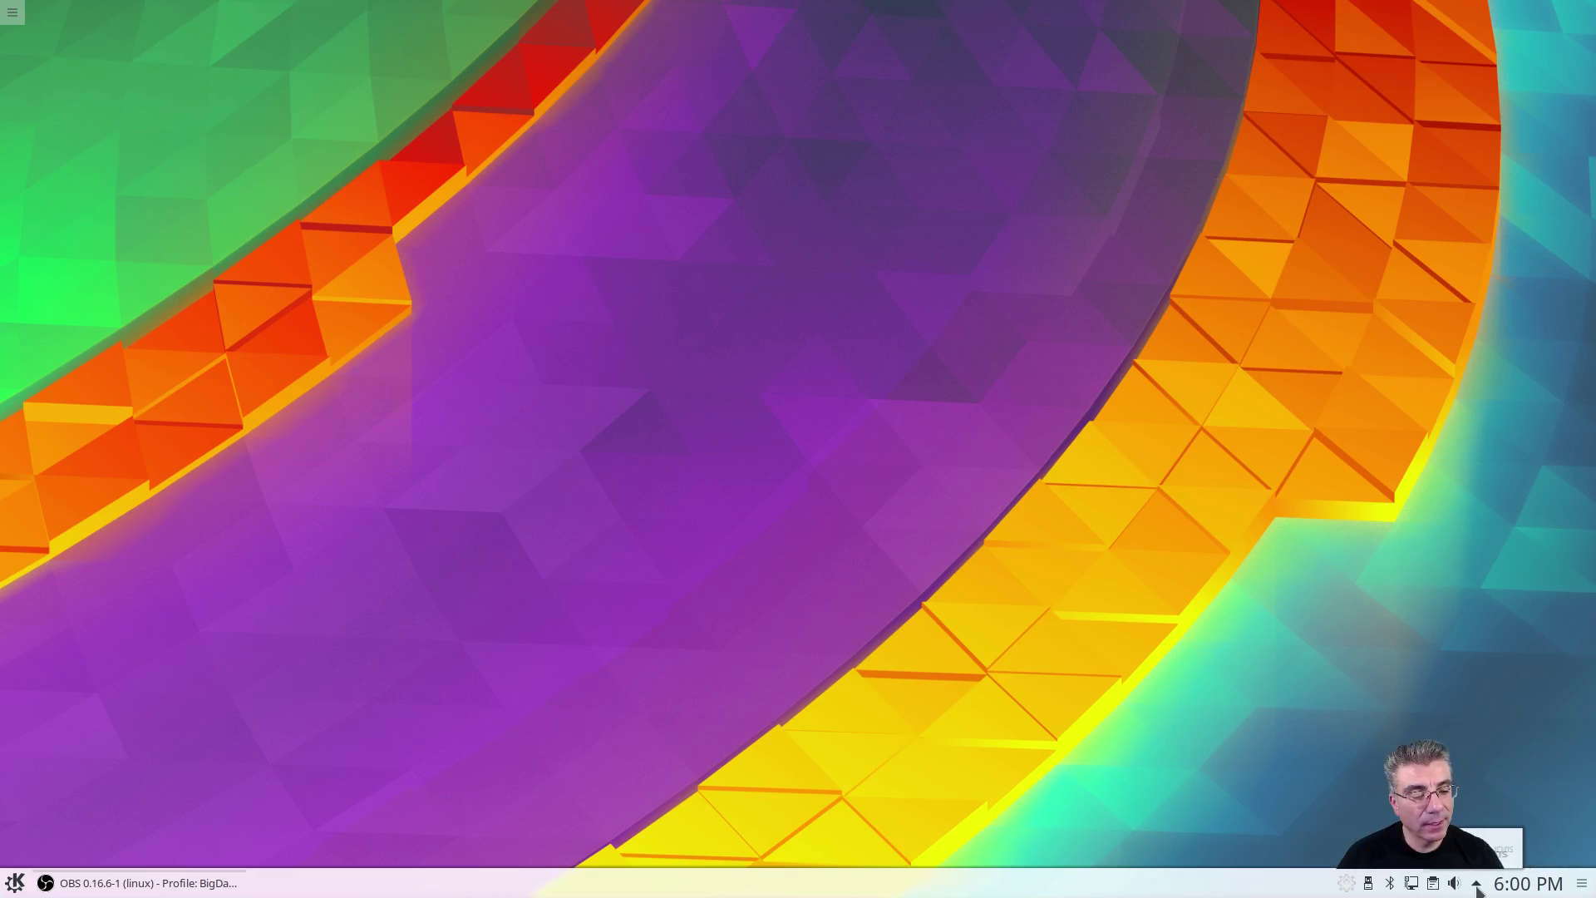
{"action": "left_click", "coordinate": [1478, 886]}
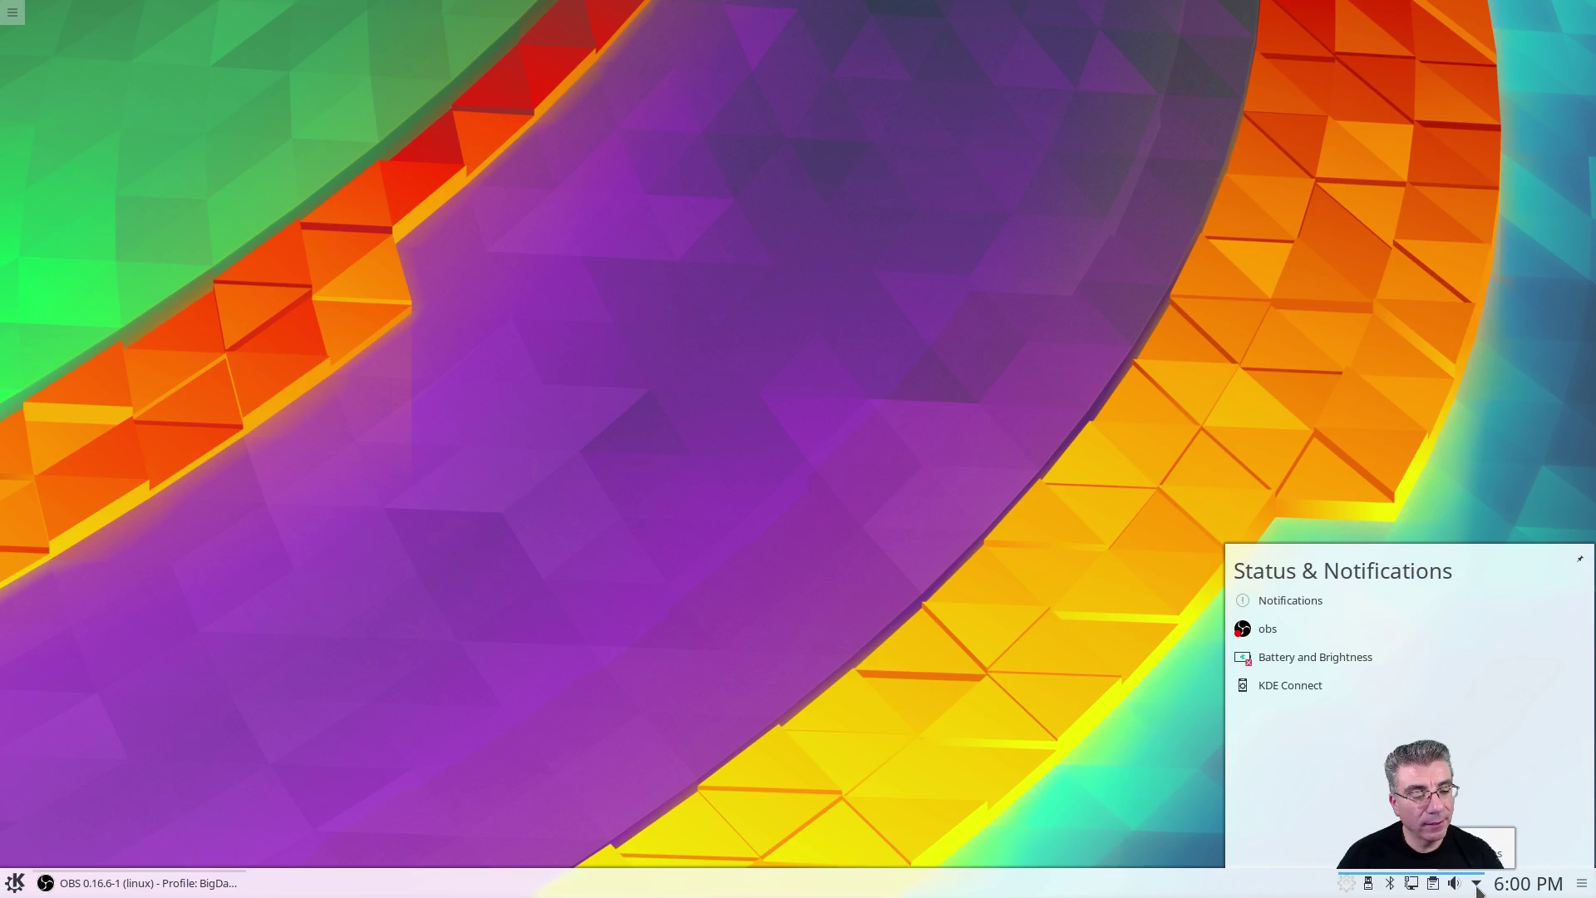
{"action": "left_click", "coordinate": [1073, 747]}
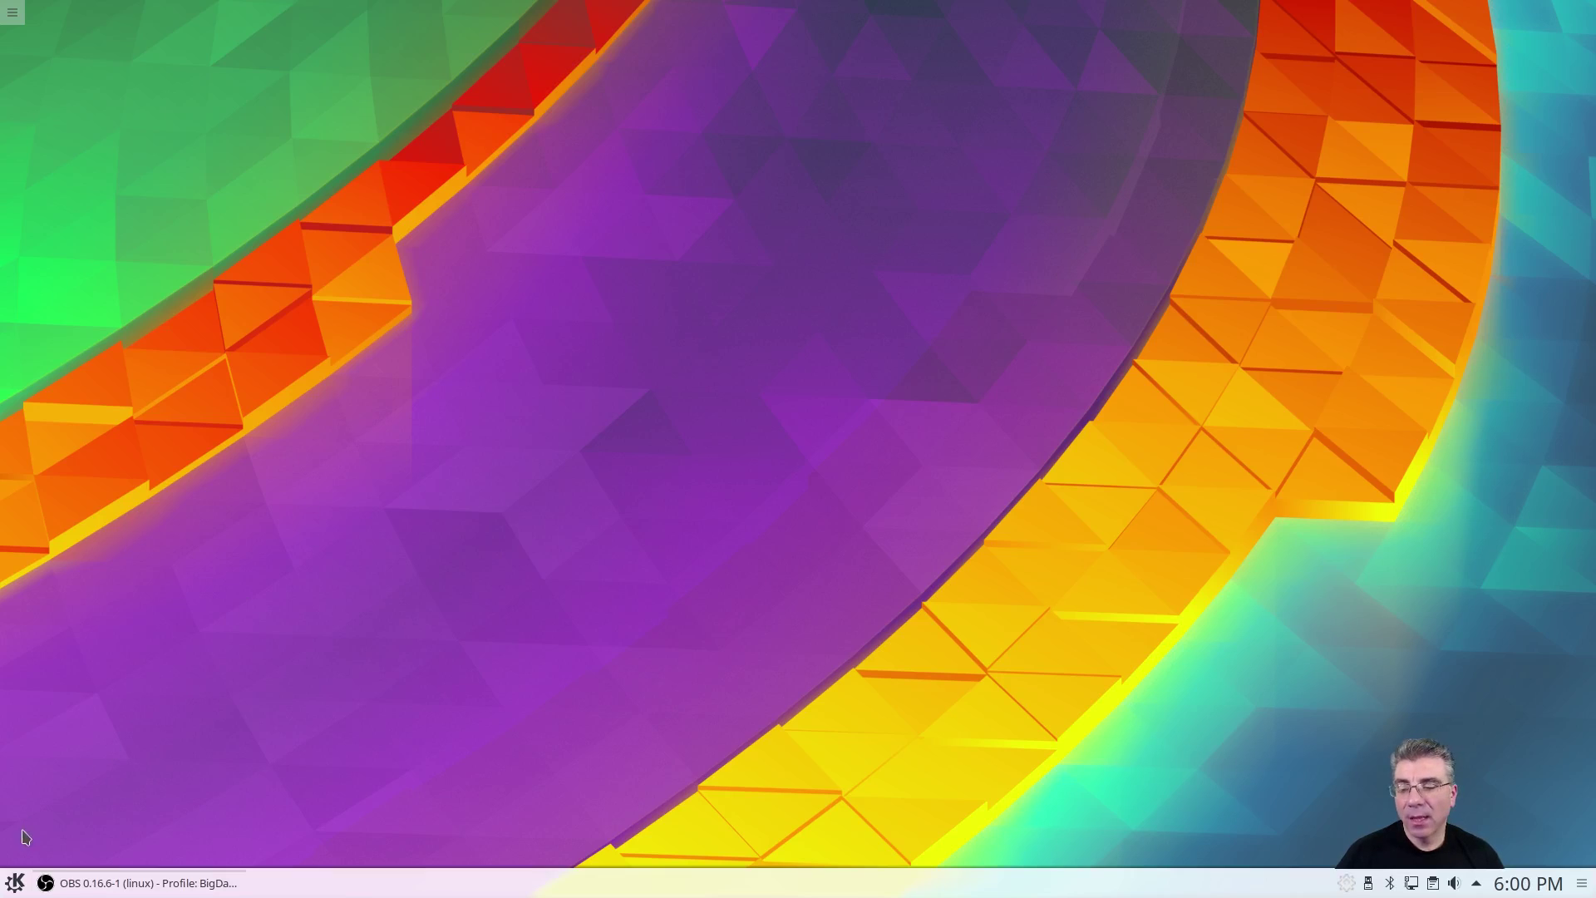
Launch Dolphin, reposition its window, and show the Documents folder's Root Actions ownership options.
{"action": "left_click", "coordinate": [16, 884]}
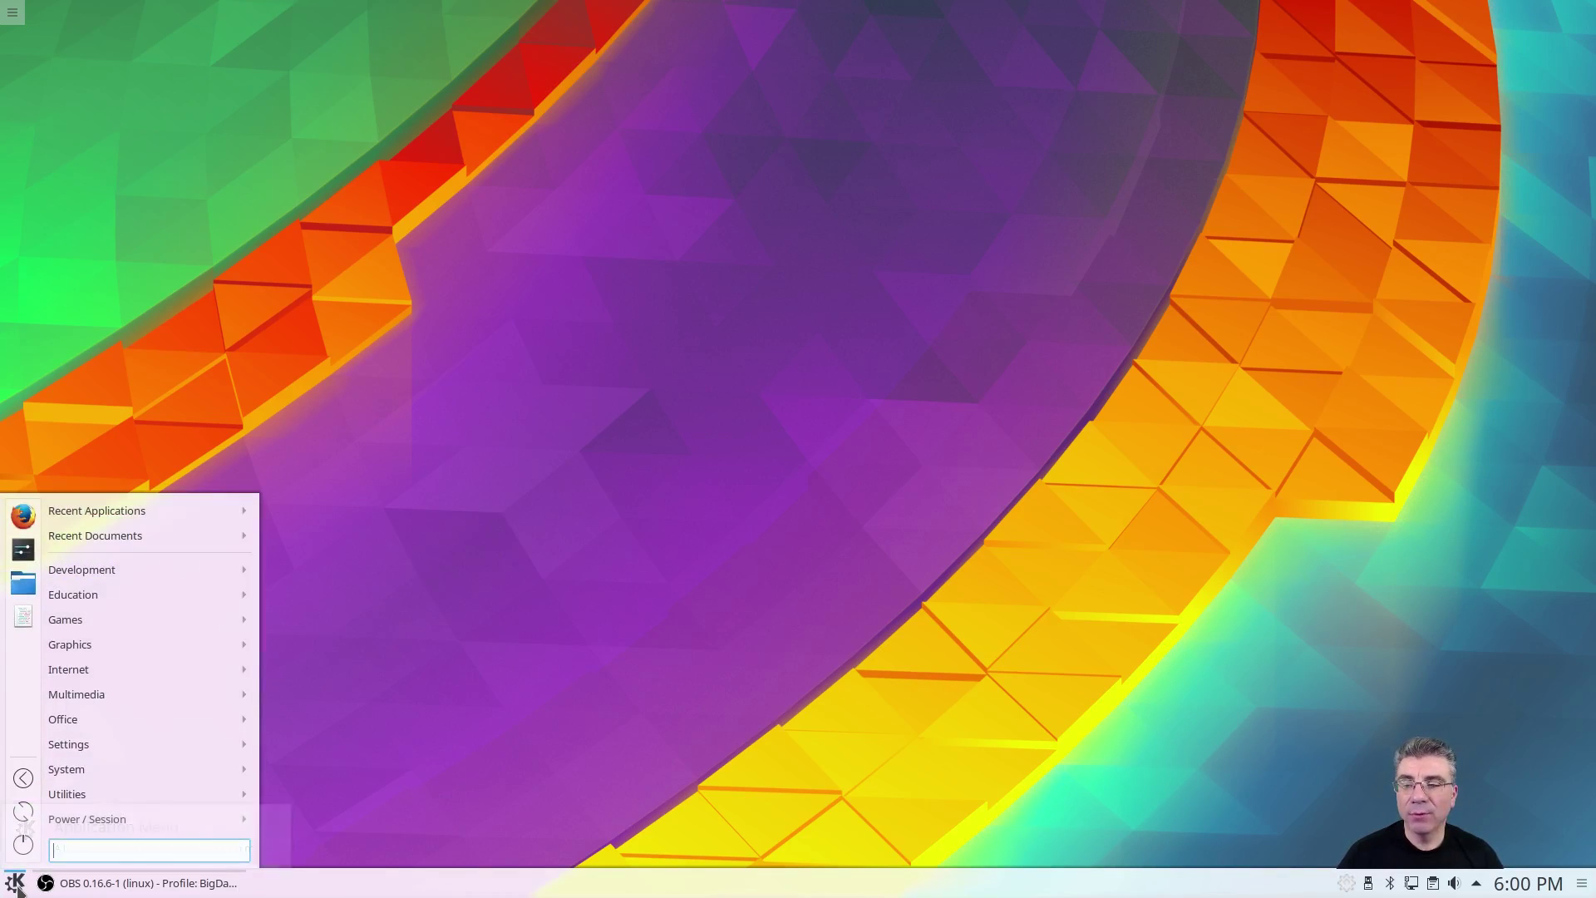
{"action": "left_click", "coordinate": [25, 595]}
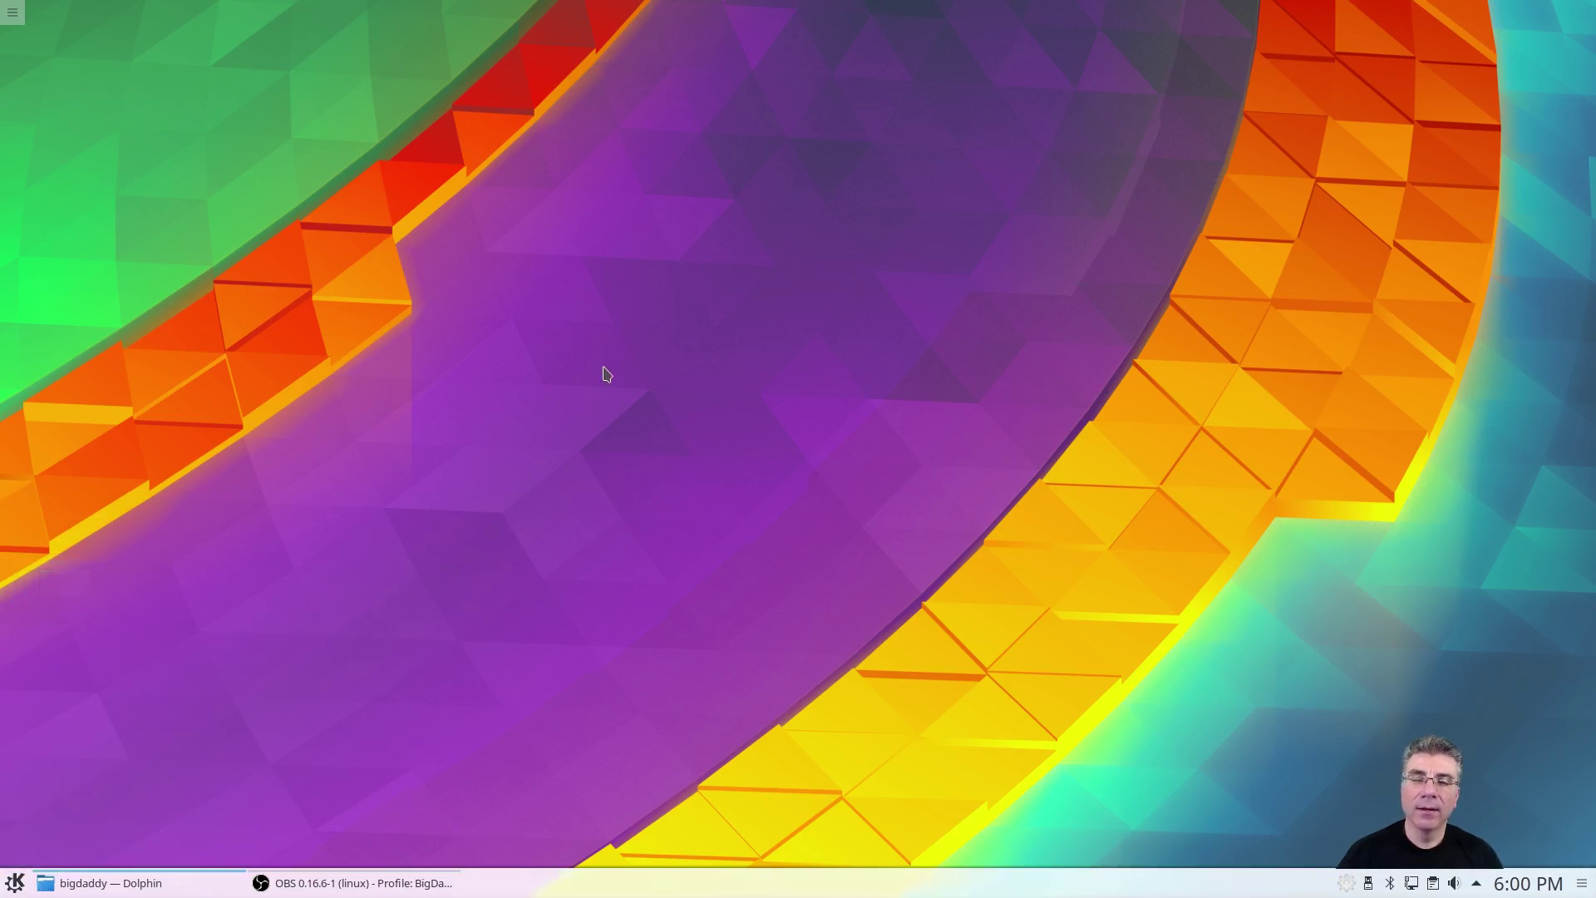
{"action": "left_click_drag", "start_coordinate": [683, 222], "coordinate": [822, 127]}
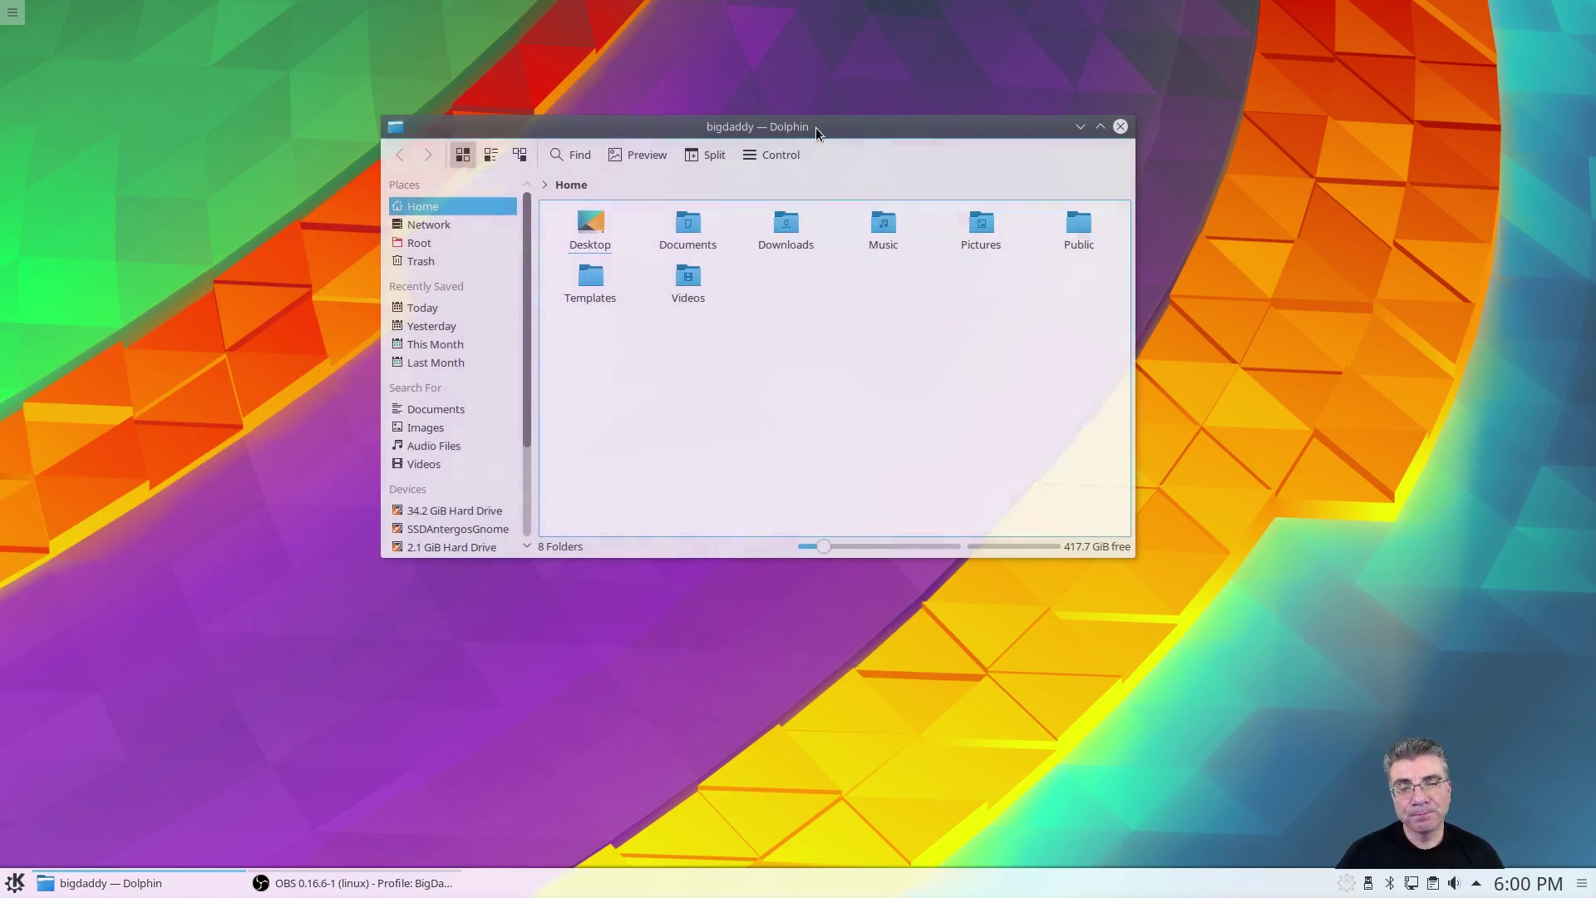
{"action": "right_click", "coordinate": [687, 248]}
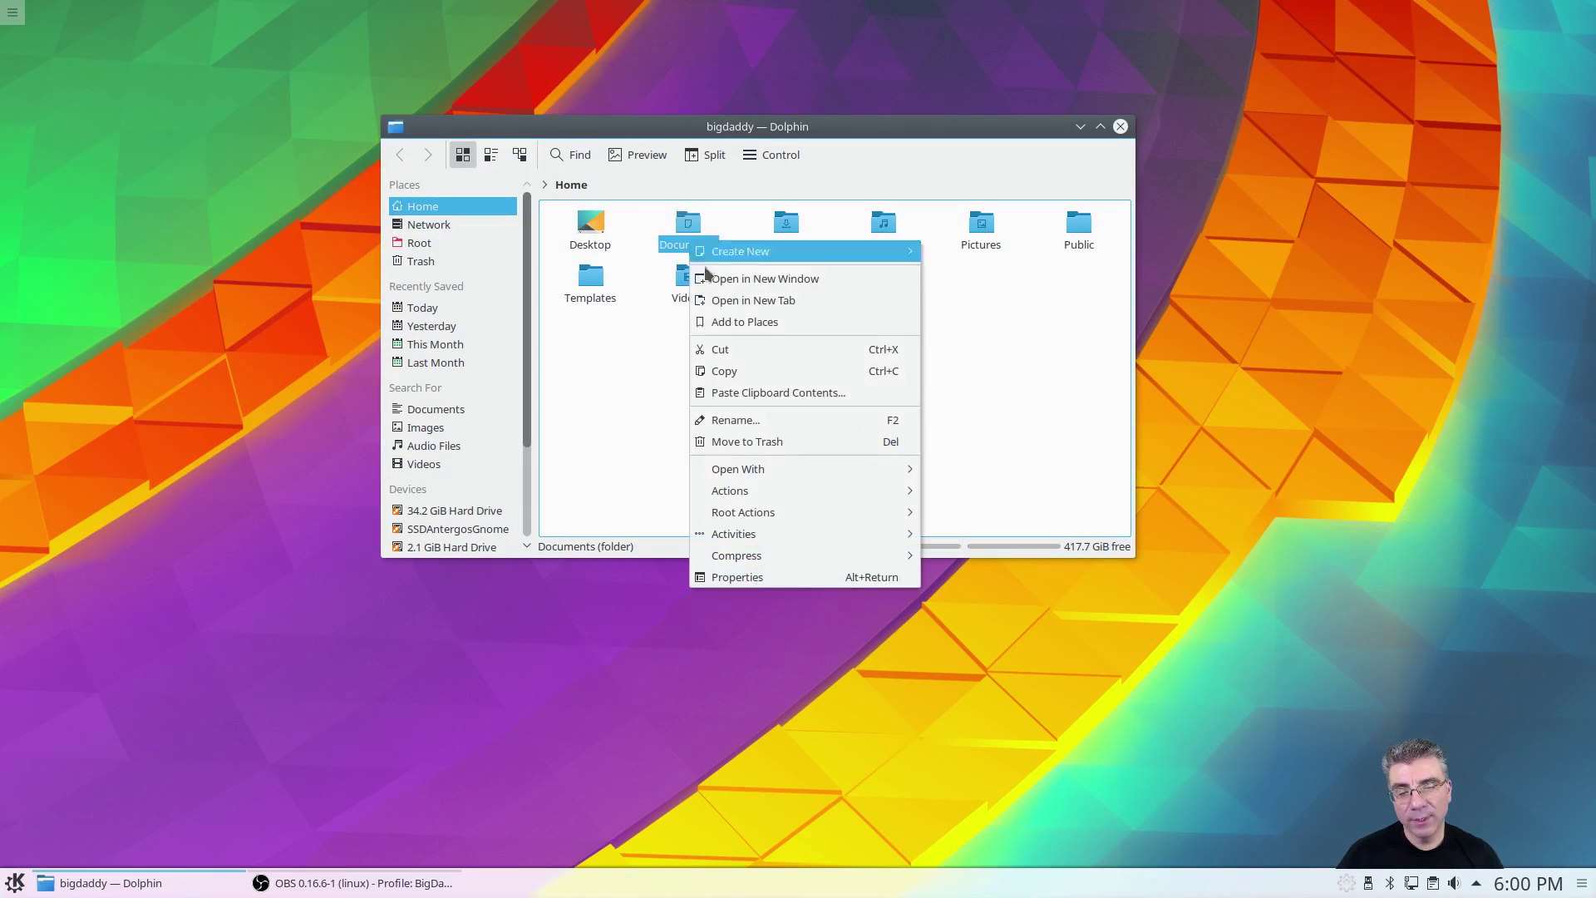
{"action": "mouse_move", "coordinate": [795, 512]}
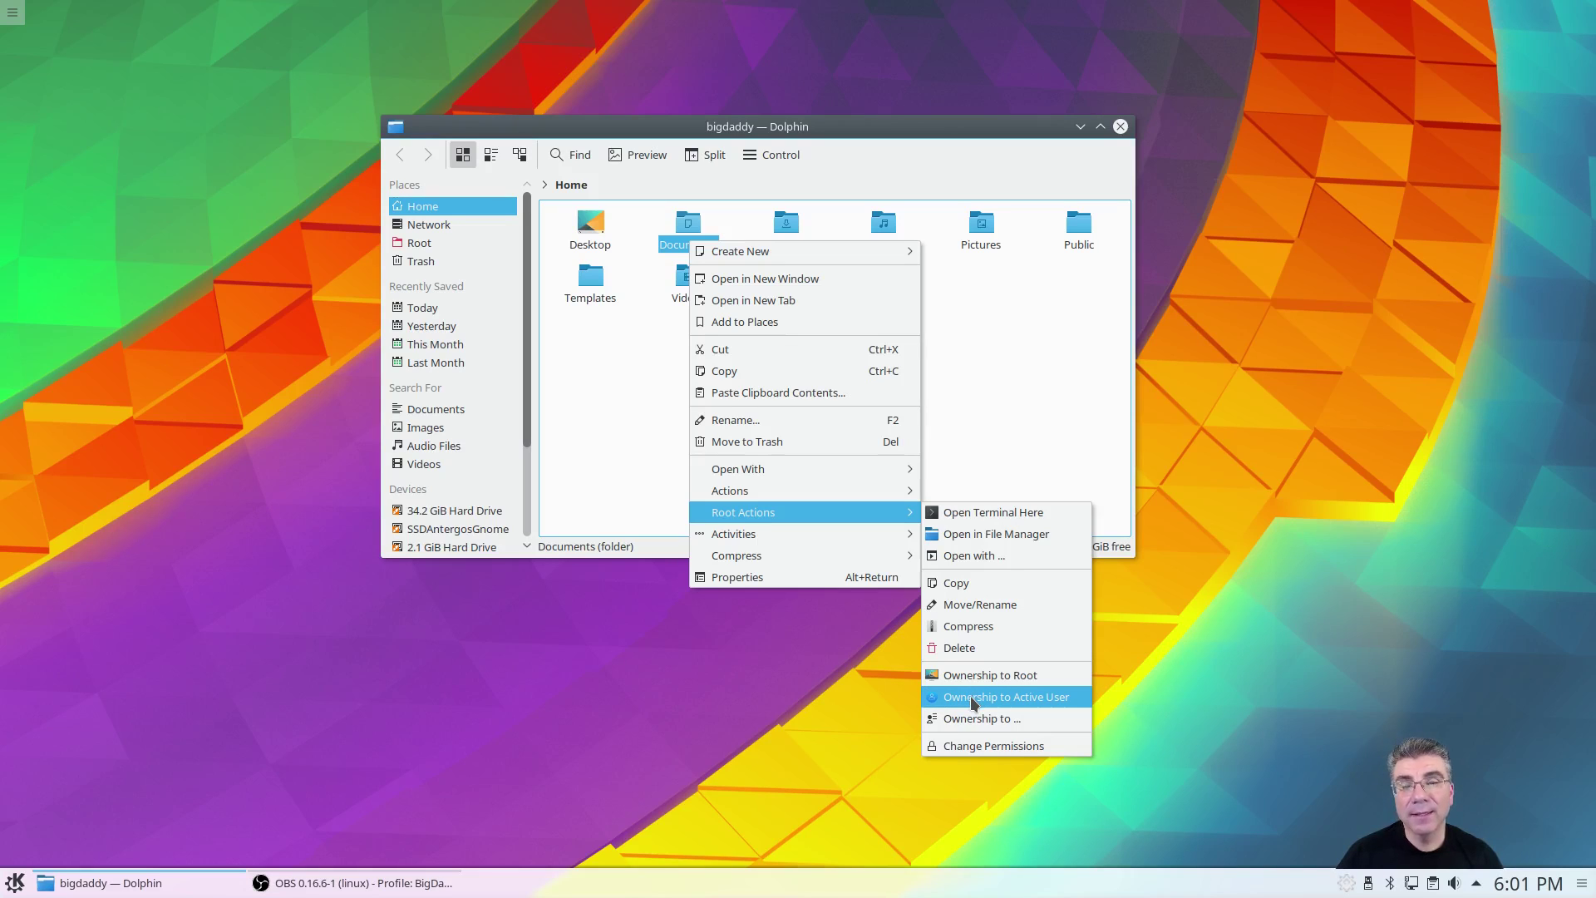
Dismiss the Documents menu, scroll the Places sidebar devices, and clear the folder selection.
{"action": "left_click", "coordinate": [959, 381]}
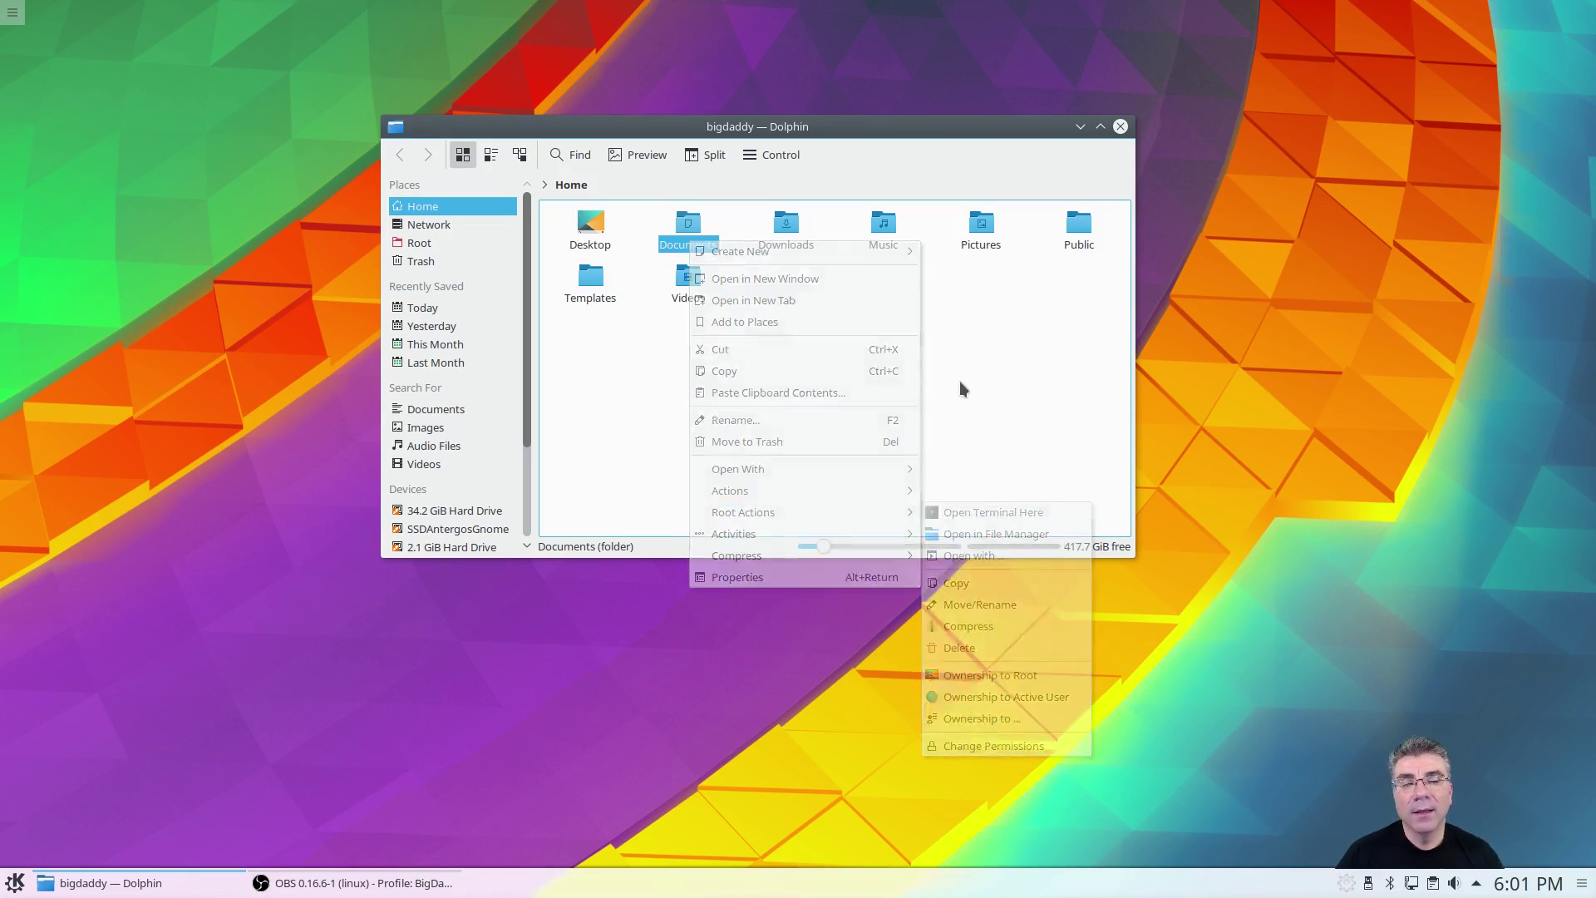
{"action": "scroll", "coordinate": [441, 359], "scroll_direction": "down", "scroll_amount": 3}
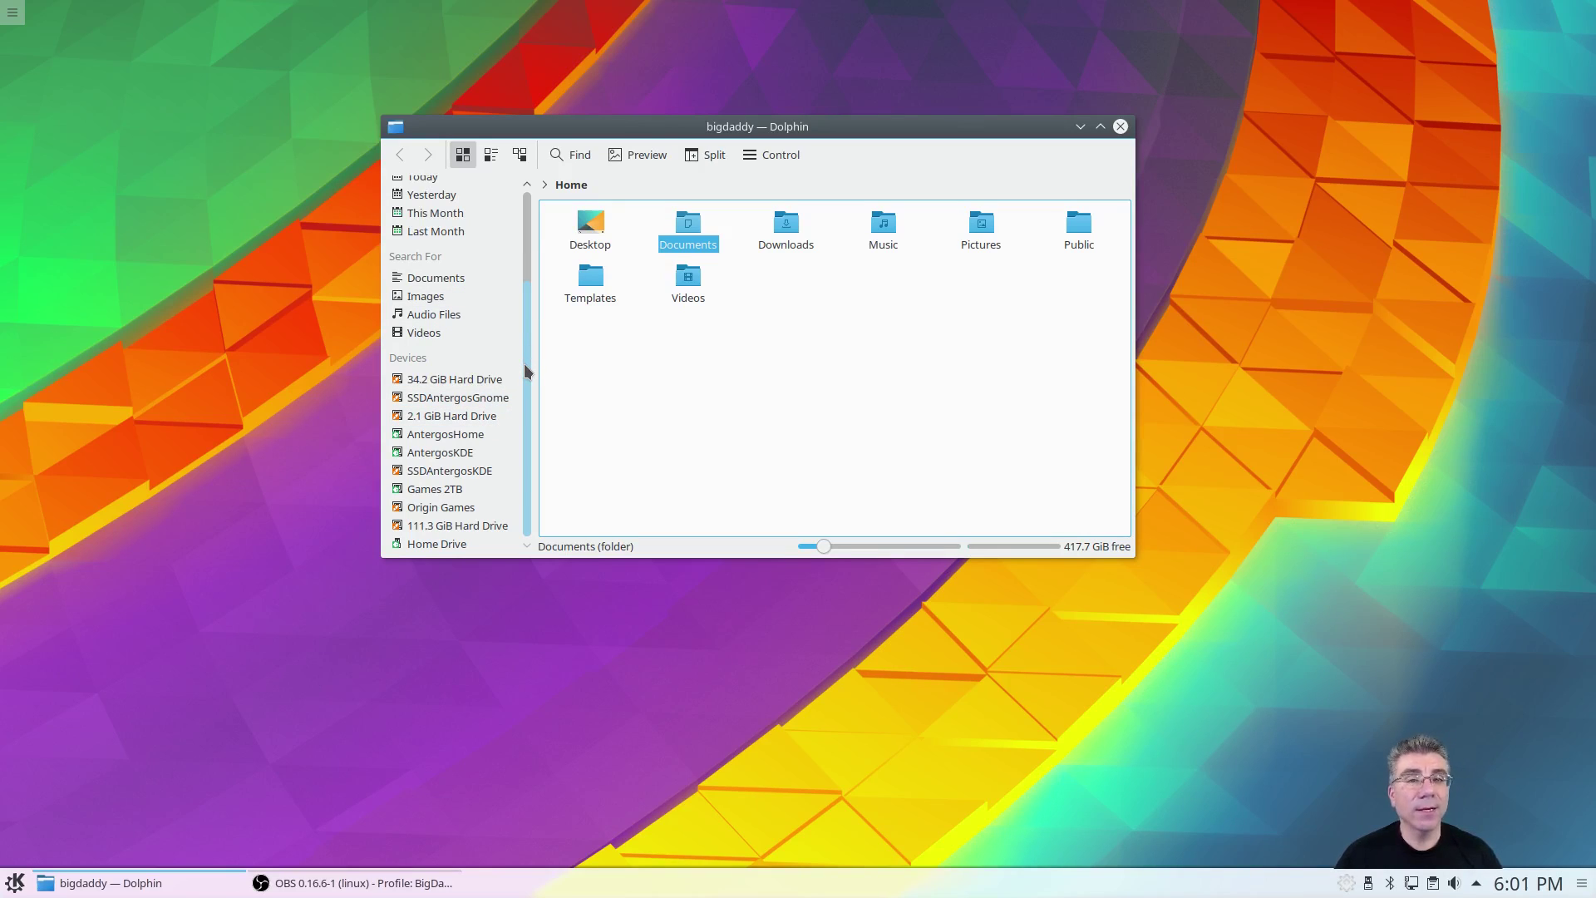
{"action": "mouse_move", "coordinate": [523, 366]}
{"action": "left_mouse_down"}
{"action": "mouse_move", "coordinate": [522, 286]}
{"action": "mouse_move", "coordinate": [520, 362]}
{"action": "left_mouse_up"}
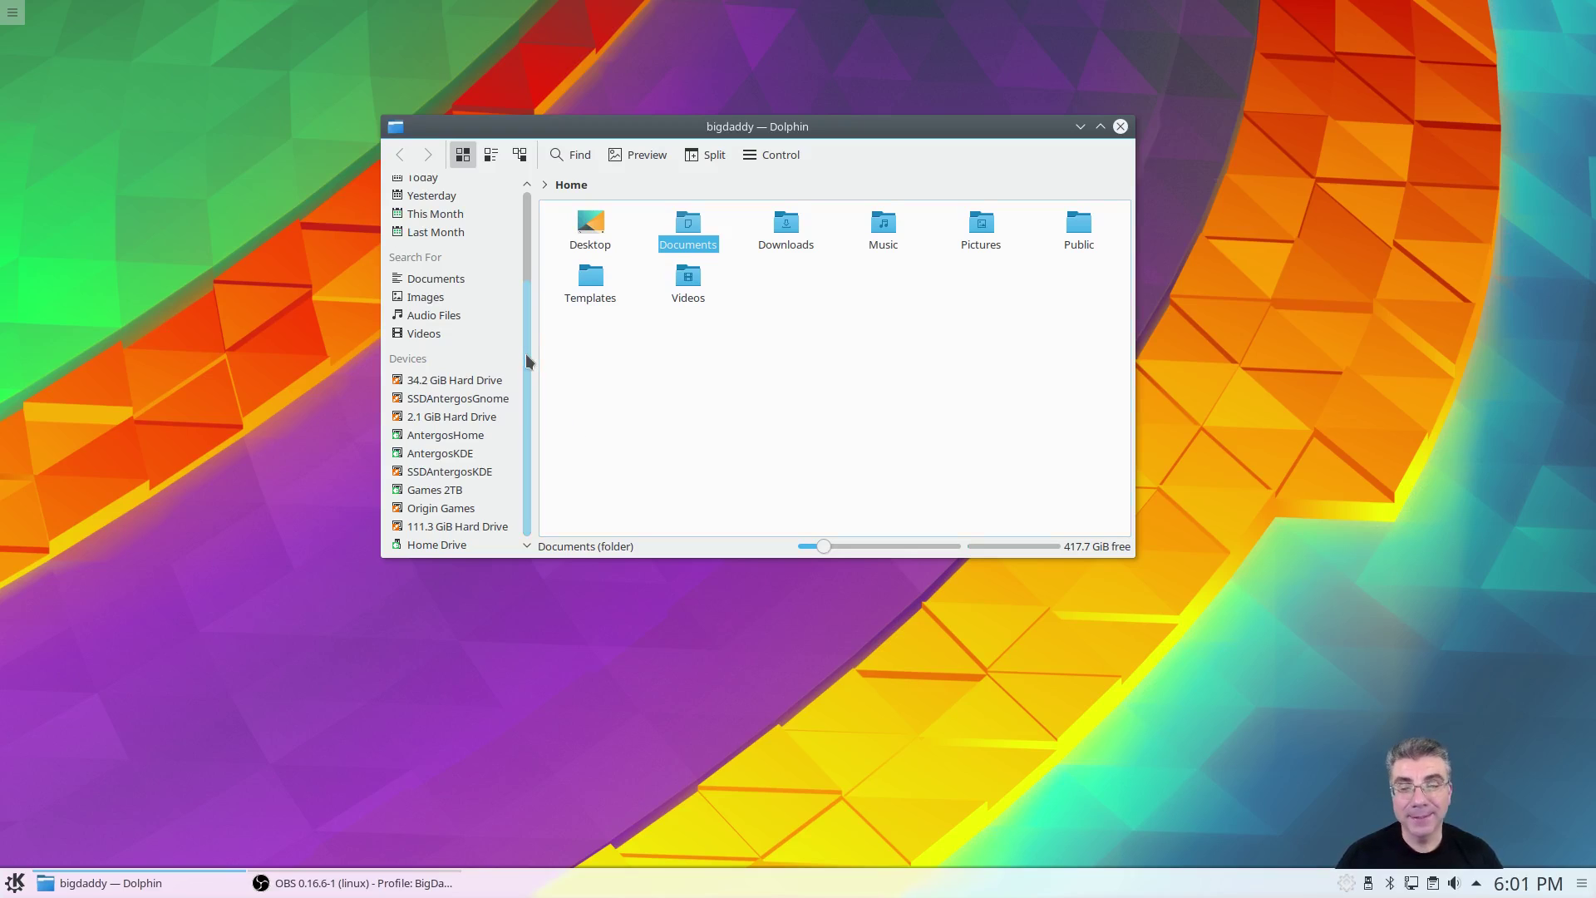
{"action": "left_click_drag", "start_coordinate": [526, 353], "coordinate": [535, 449]}
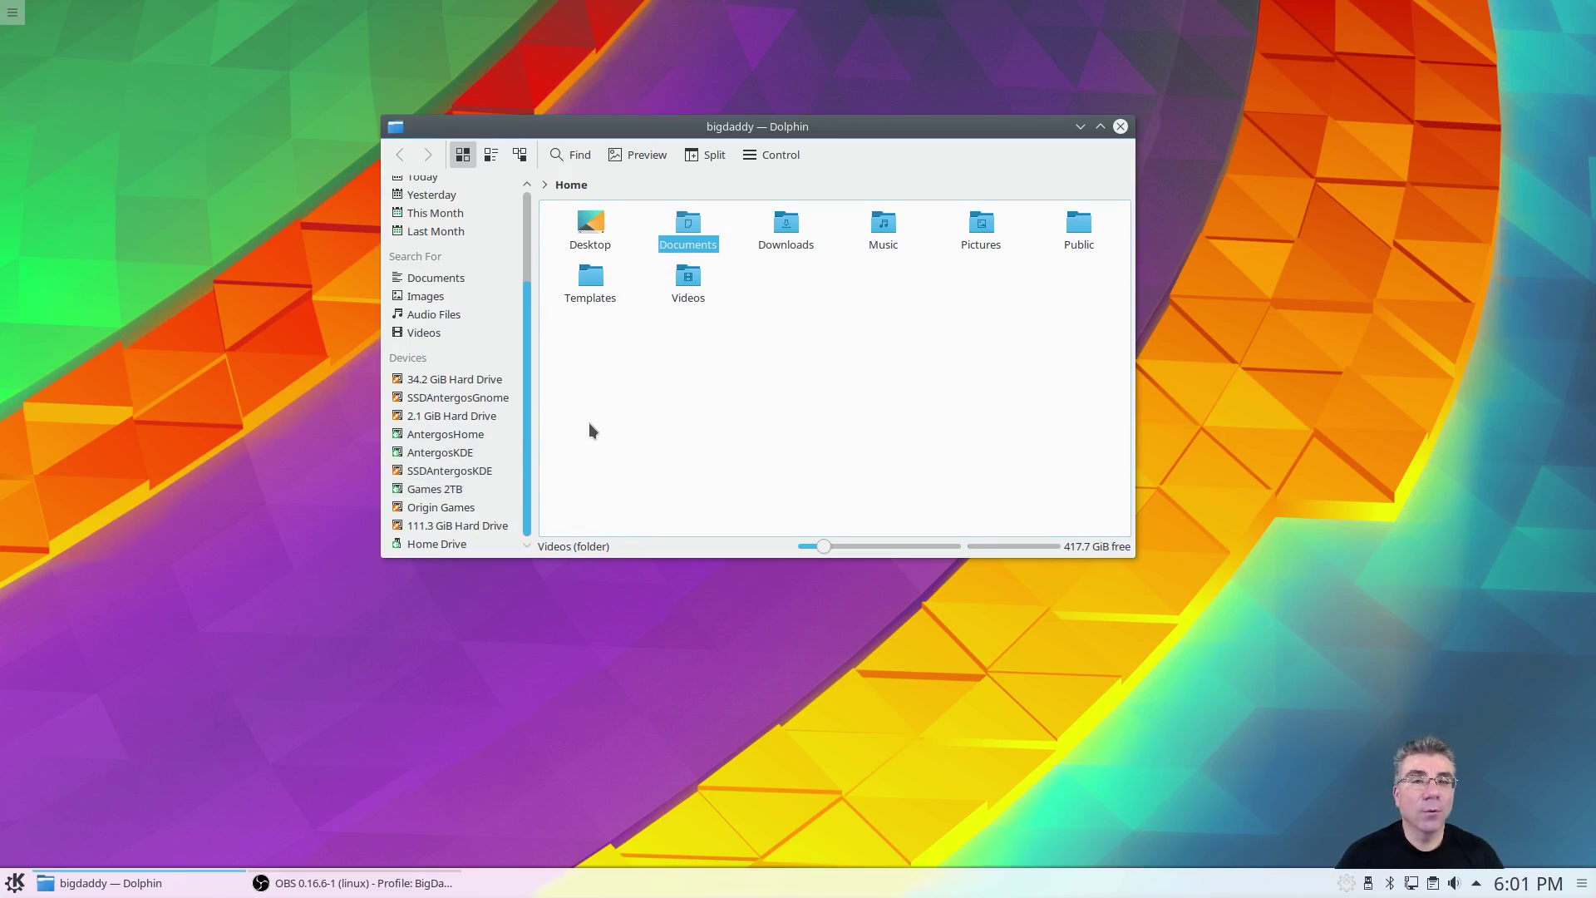
{"action": "left_click", "coordinate": [739, 505]}
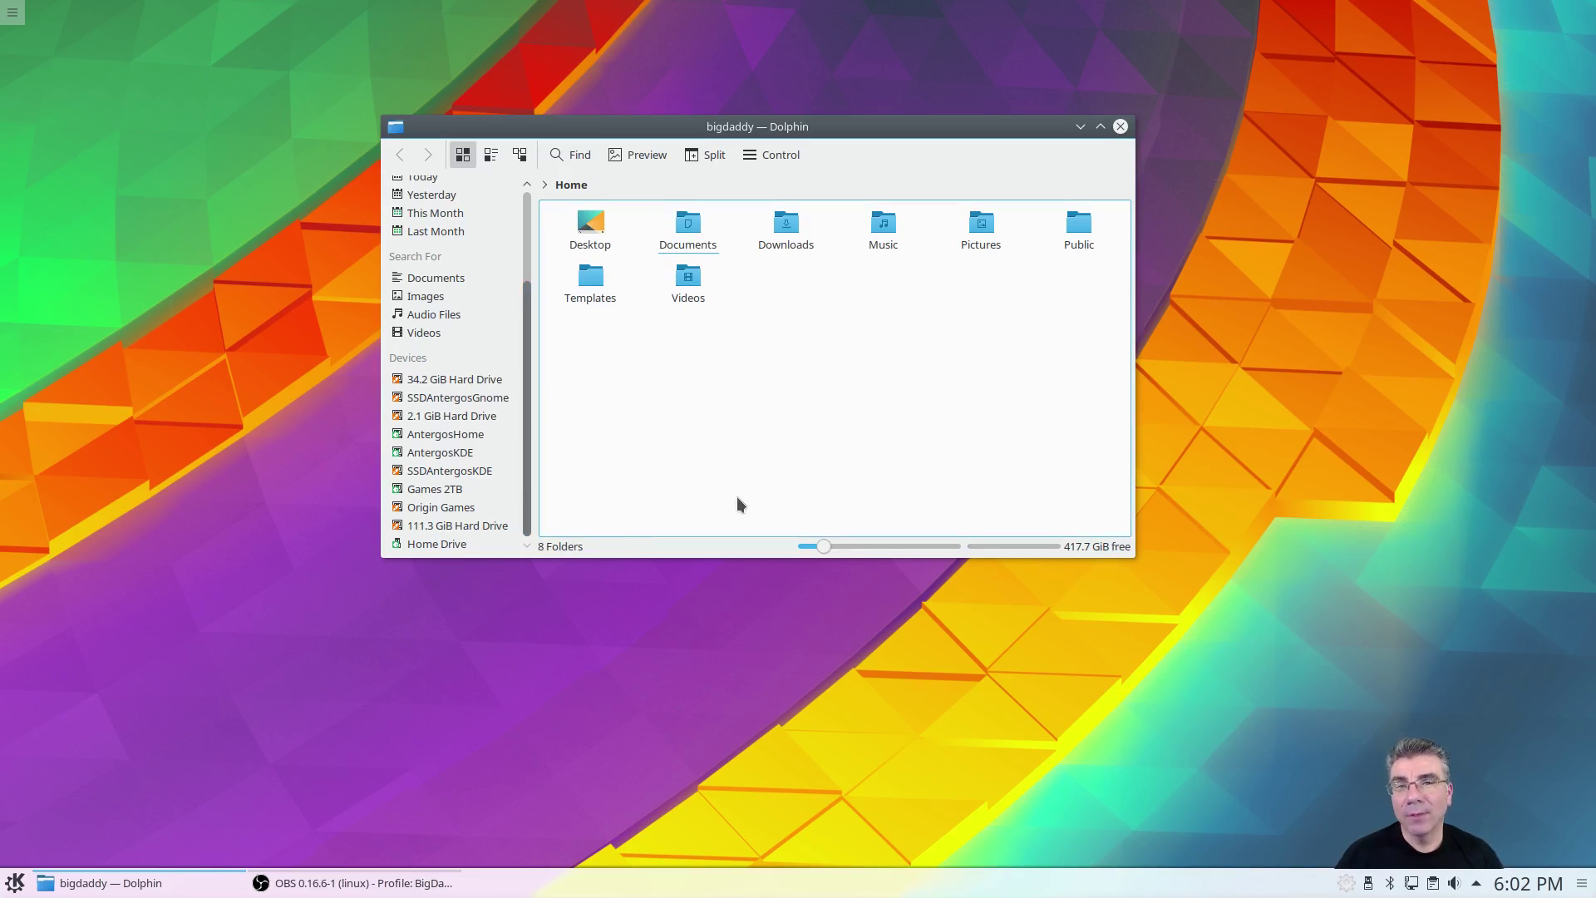
Close the Dolphin window from its title bar.
{"action": "left_click", "coordinate": [1121, 126]}
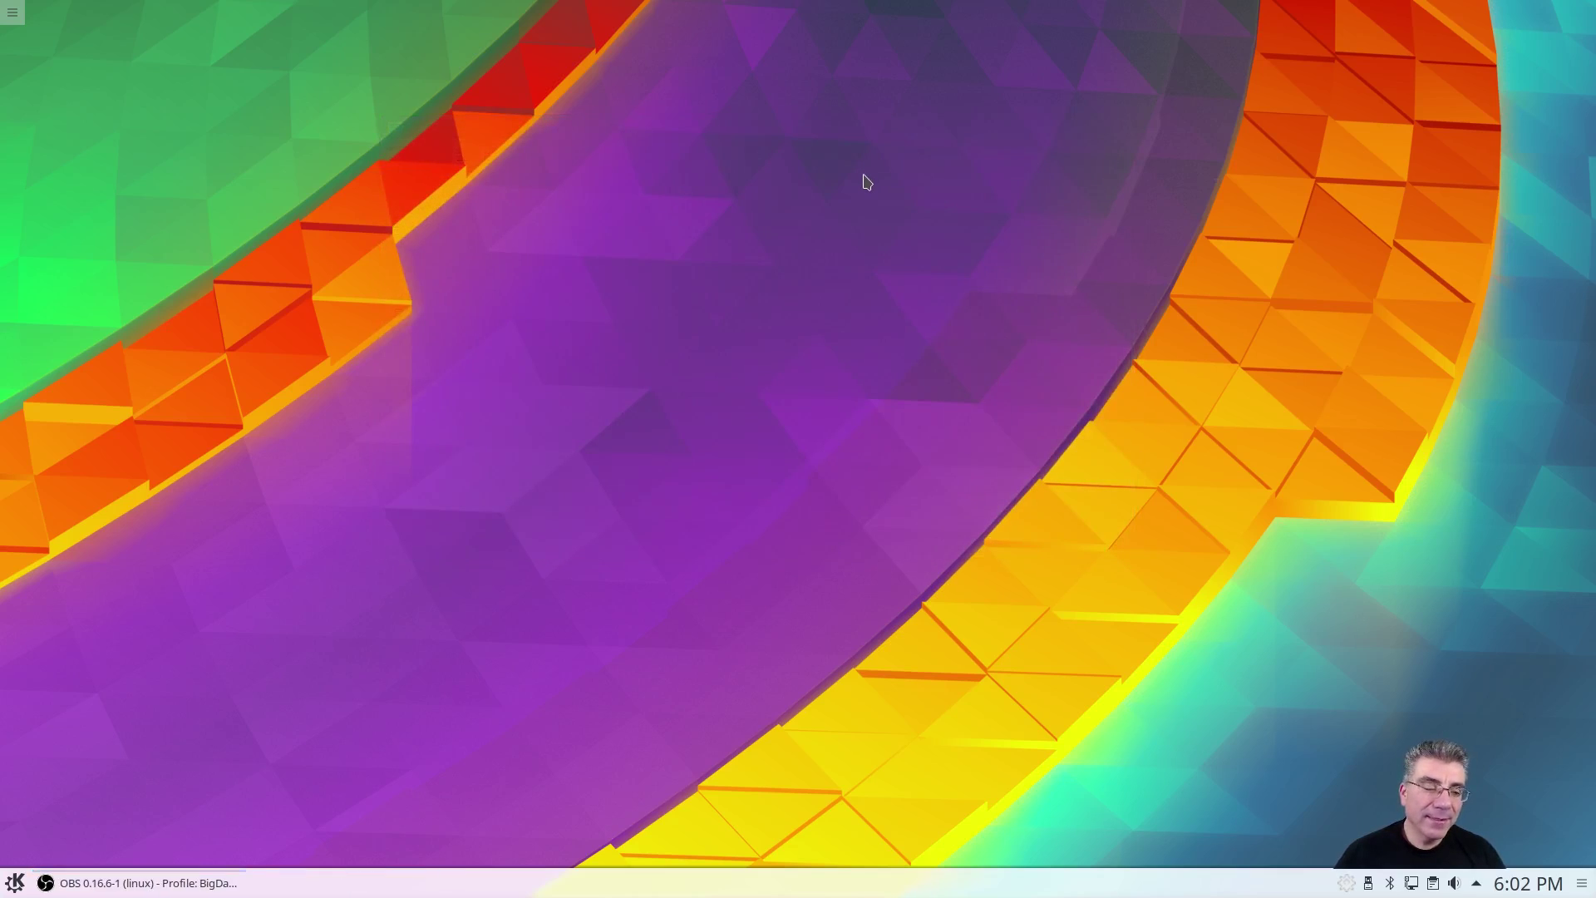